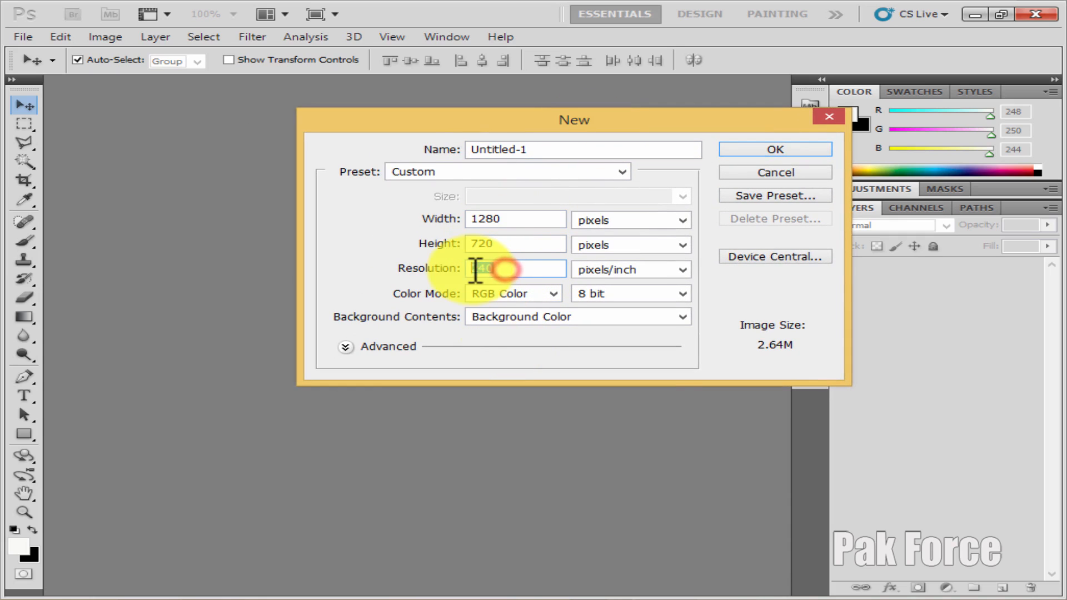
# Create a new document from the Photo preset, Landscape 2 x 3 with Background Color contents, and inspect the background color in the color picker.
pyautogui.click(529, 171)
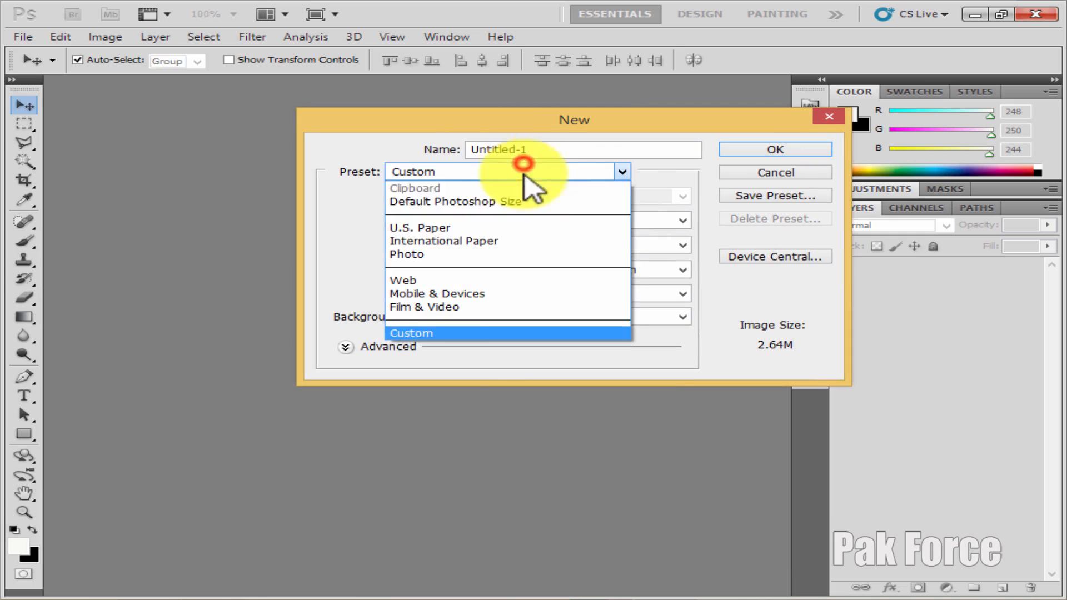
pyautogui.click(429, 255)
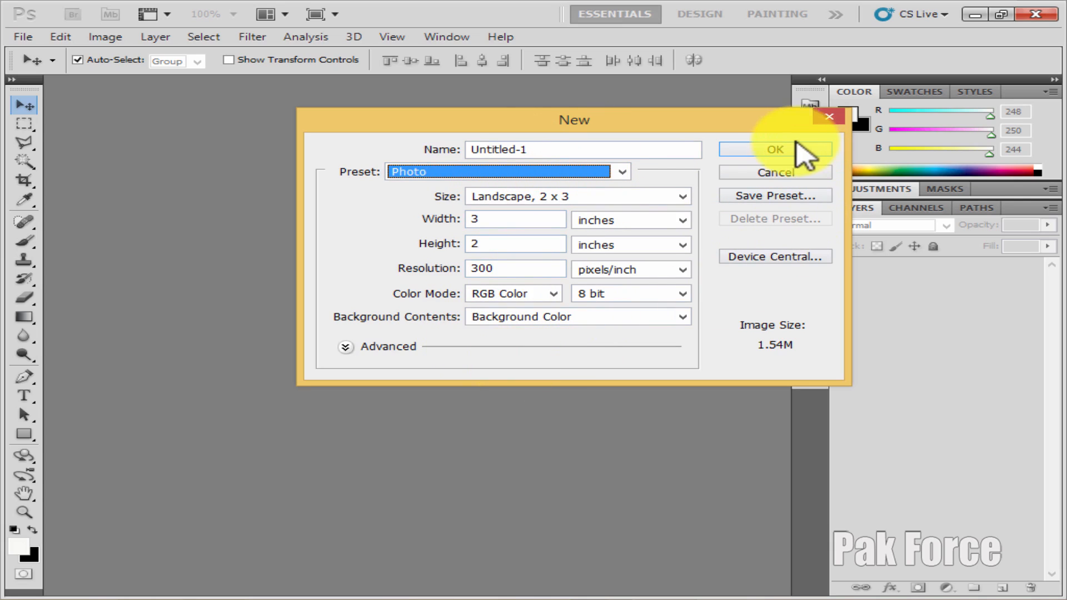
pyautogui.click(771, 149)
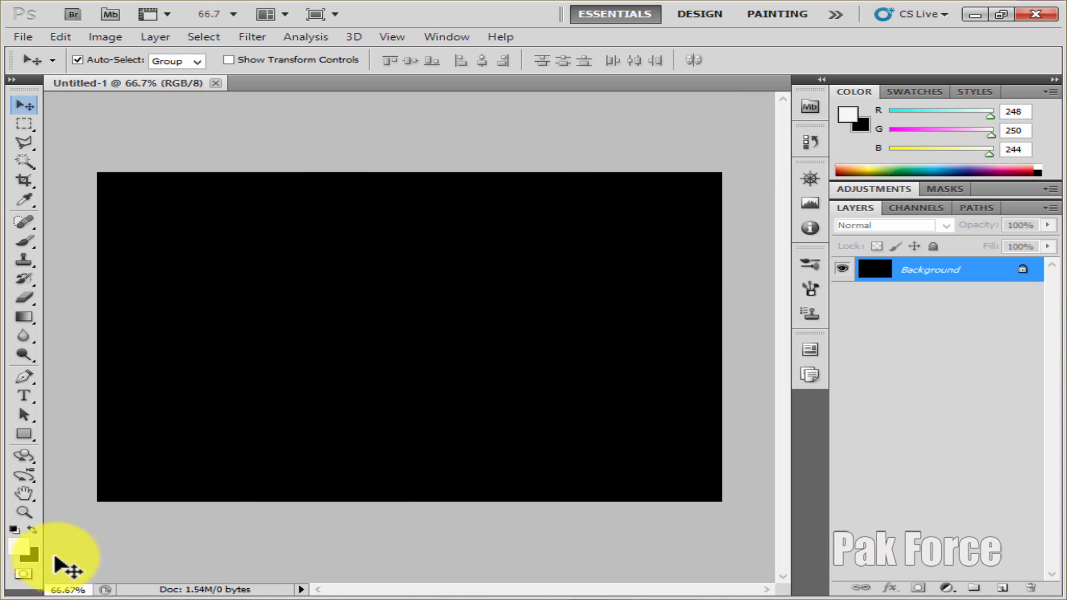
pyautogui.click(31, 556)
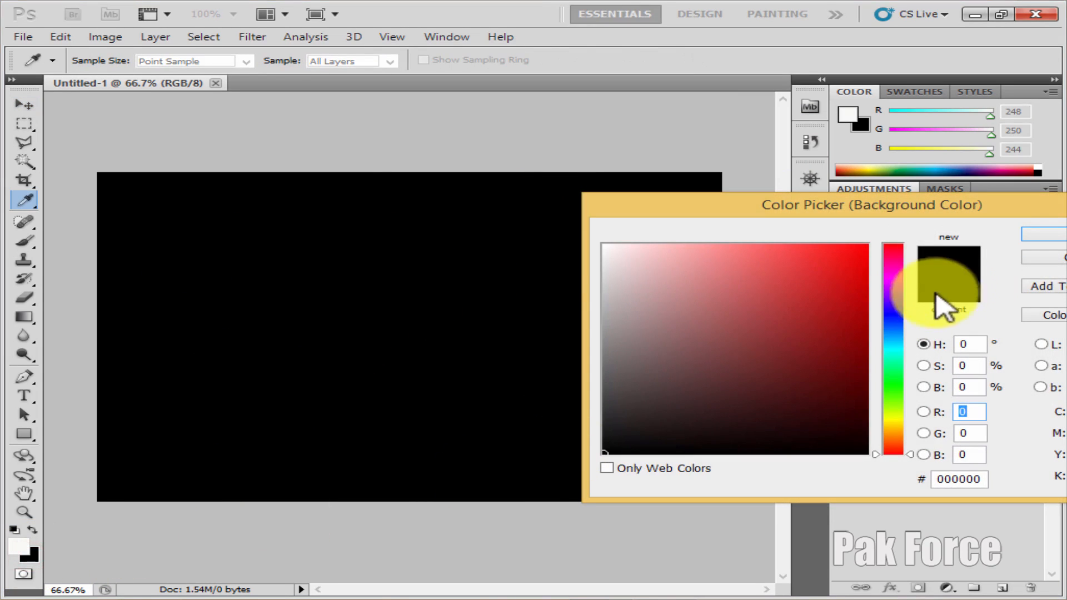
pyautogui.click(1059, 258)
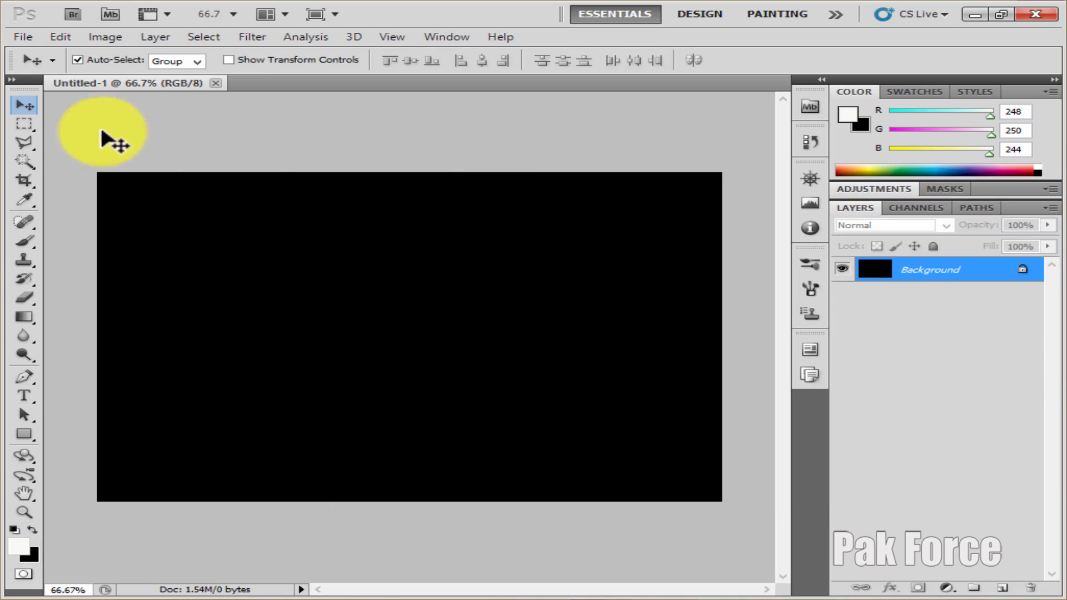
# Create a second 3 x 2 inch document at 300 pixels/inch with White background contents.
pyautogui.click(23, 36)
pyautogui.click(34, 51)
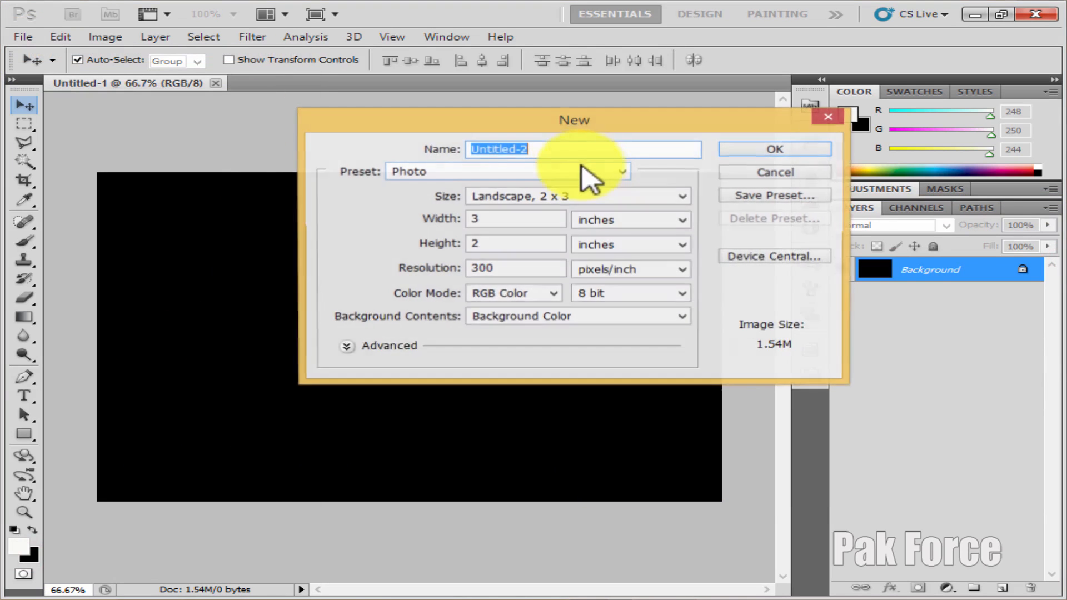
pyautogui.moveTo(598, 121); pyautogui.dragTo(727, 126)
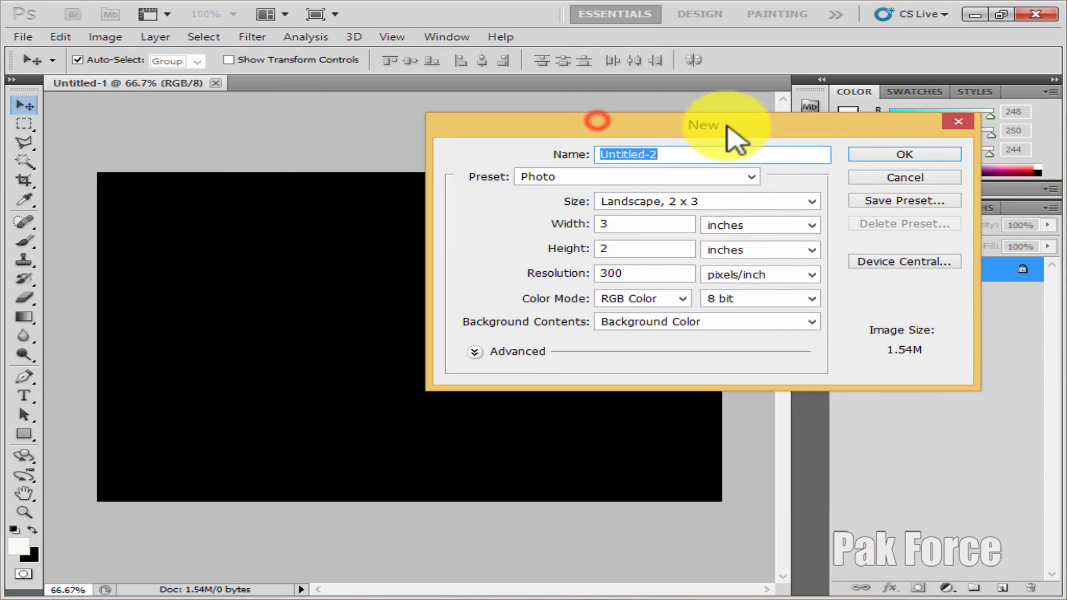
pyautogui.click(668, 322)
pyautogui.click(639, 338)
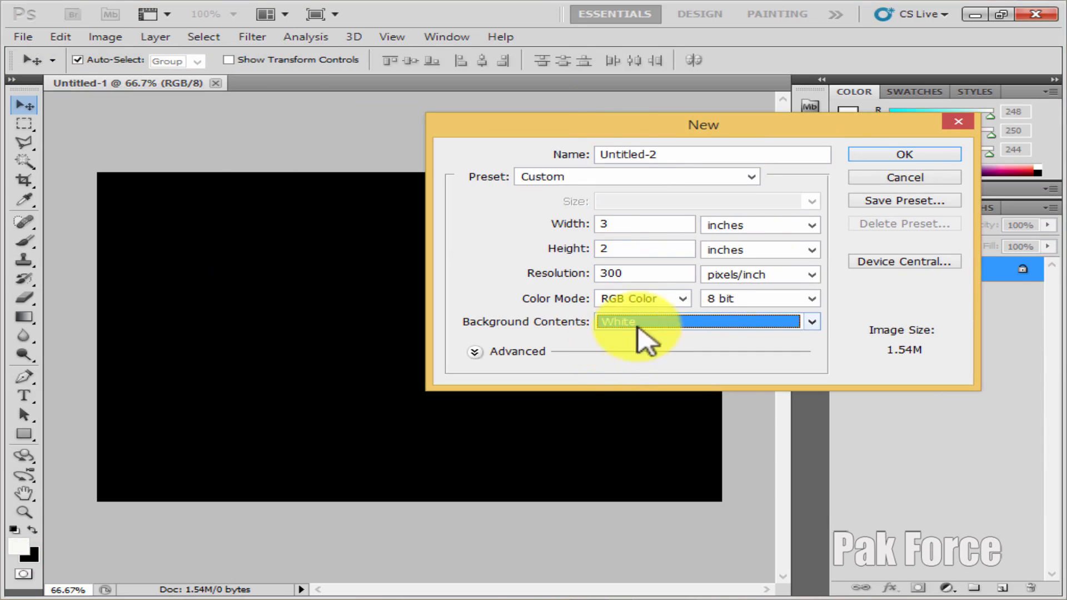
pyautogui.click(904, 156)
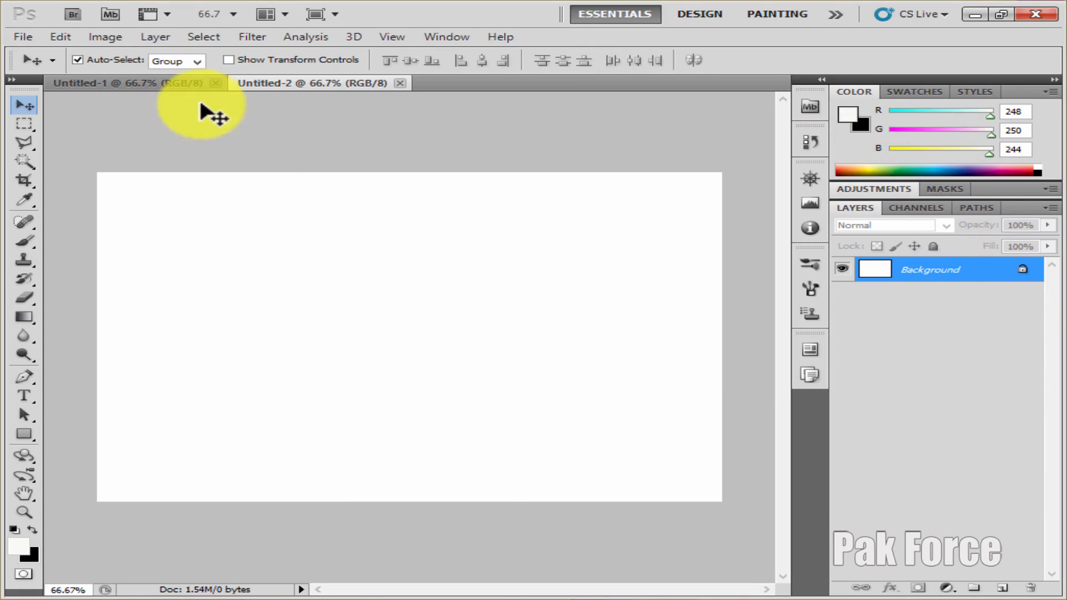
# Fill the black canvas of the Untitled-1 document with the off-white foreground color using the Paint Bucket.
pyautogui.click(188, 85)
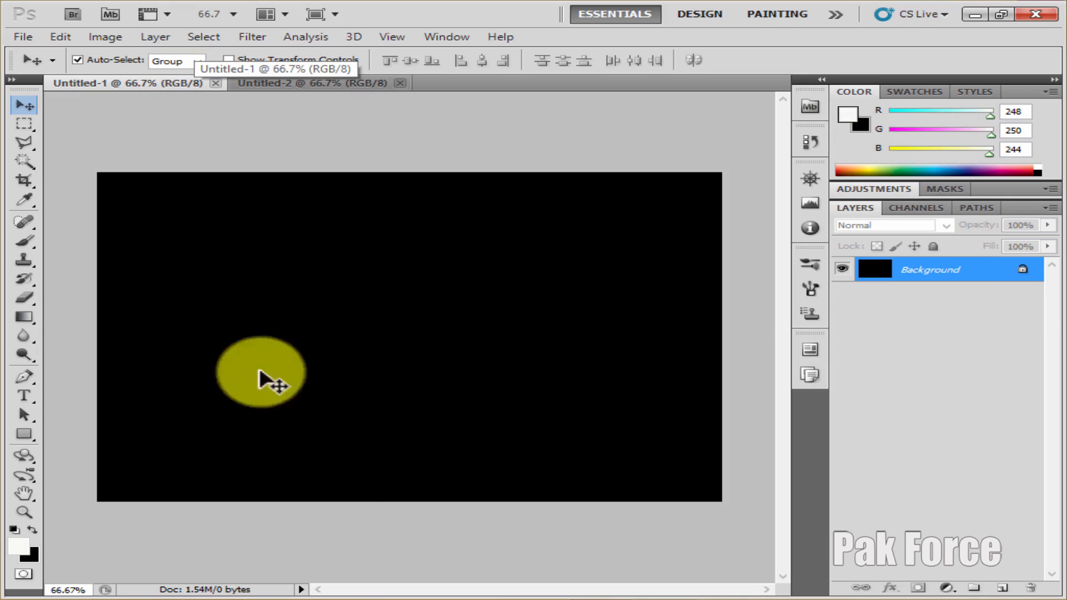
pyautogui.moveTo(16, 319); pyautogui.dragTo(59, 331)
pyautogui.click(211, 241)
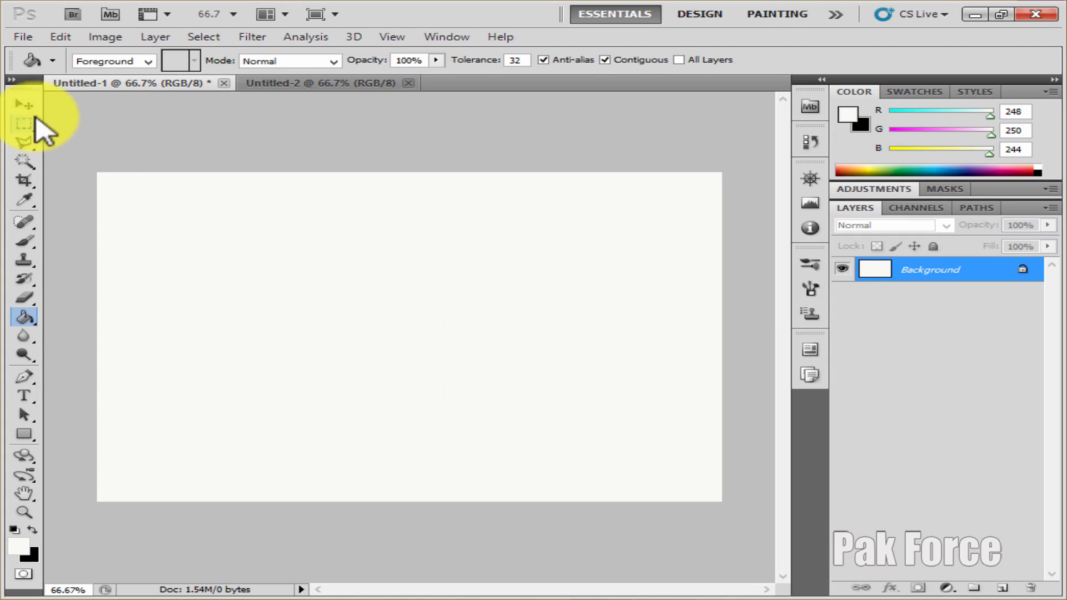
pyautogui.click(24, 104)
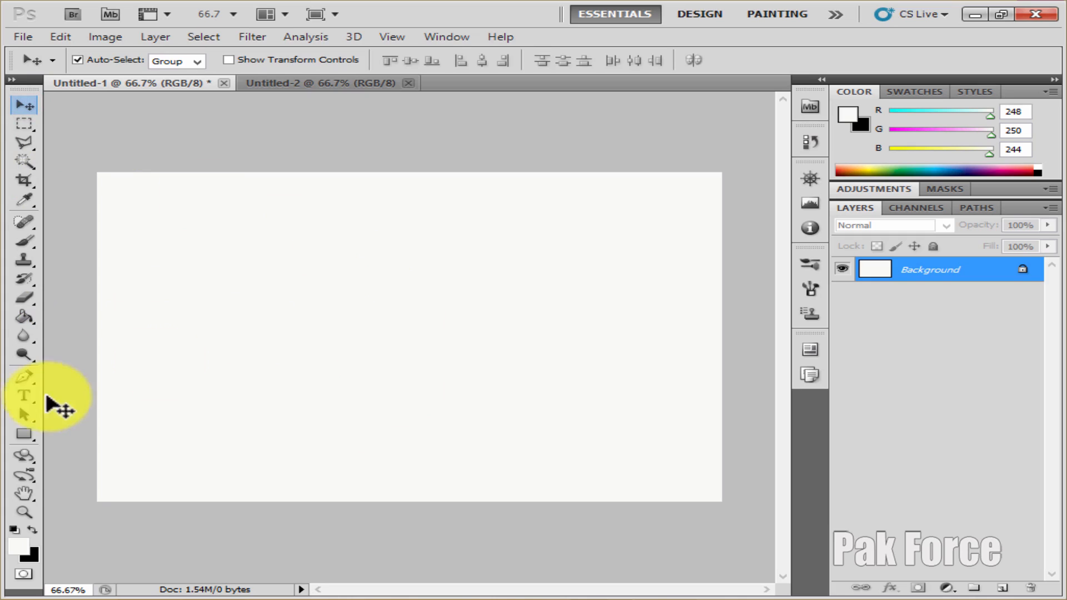
# Draw a rectangle shape in the upper-left area of the canvas in the off-white foreground color.
pyautogui.click(24, 433)
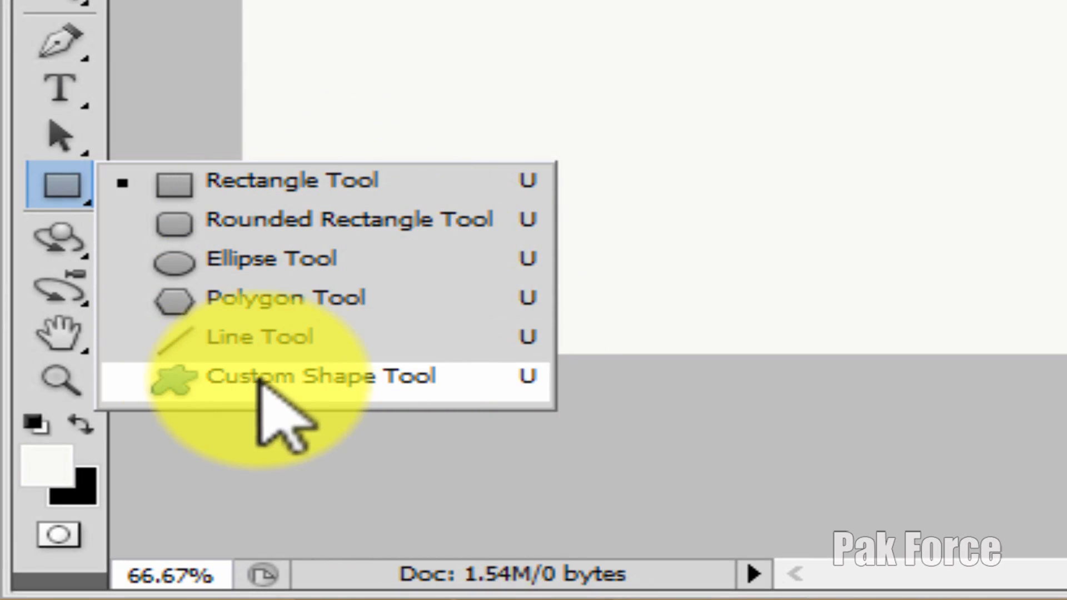
pyautogui.click(303, 184)
pyautogui.moveTo(159, 189); pyautogui.dragTo(395, 268)
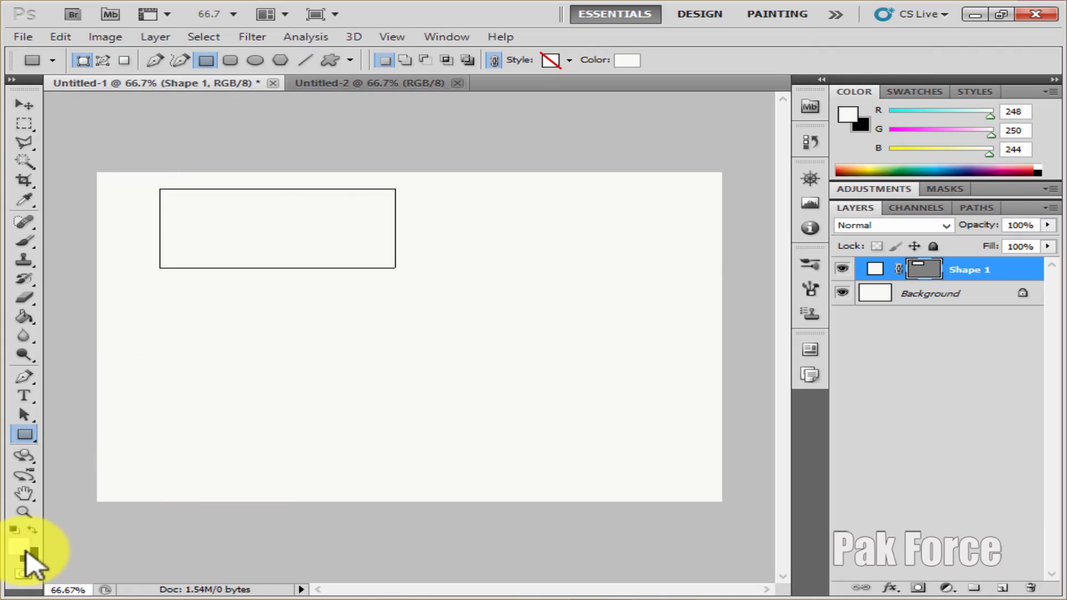
# Set the foreground color to green a5ec04, undo the off-white rectangle and redraw it in green in the canvas's upper-left area.
pyautogui.click(20, 545)
pyautogui.click(863, 259)
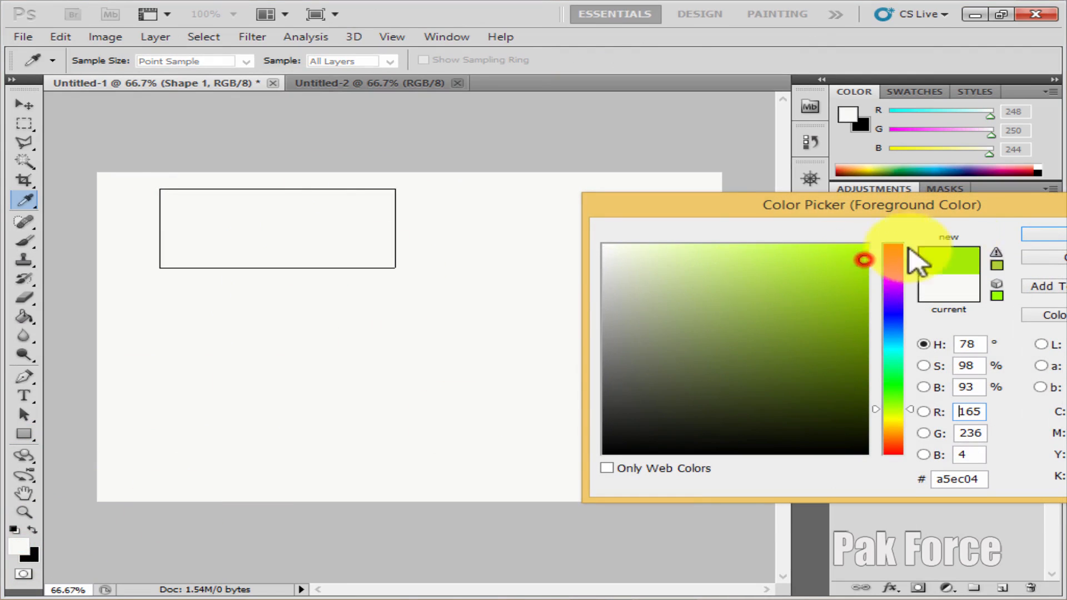
pyautogui.click(1033, 235)
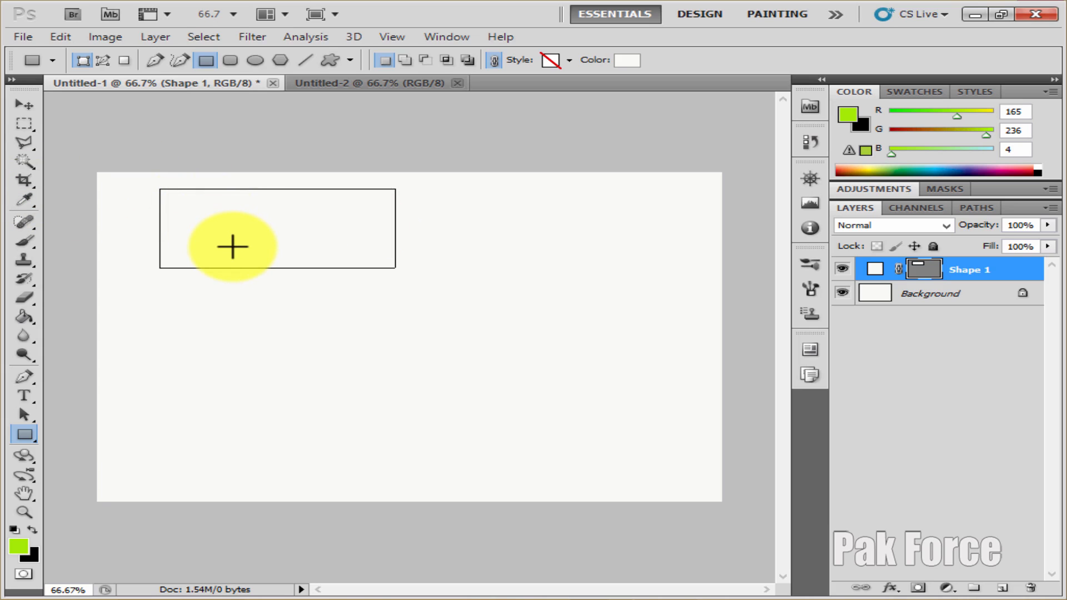
pyautogui.hotkey('ctrl', 'z')
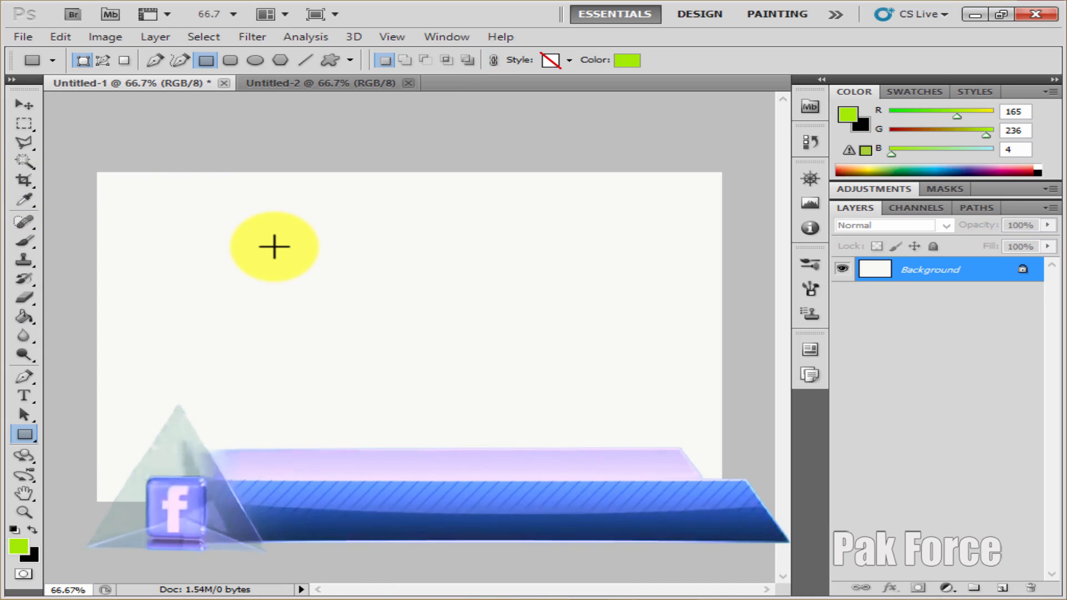
pyautogui.moveTo(142, 187); pyautogui.dragTo(372, 265)
# Draw a green rounded rectangle with a 10 px corner radius directly below the first rectangle.
pyautogui.click(24, 433)
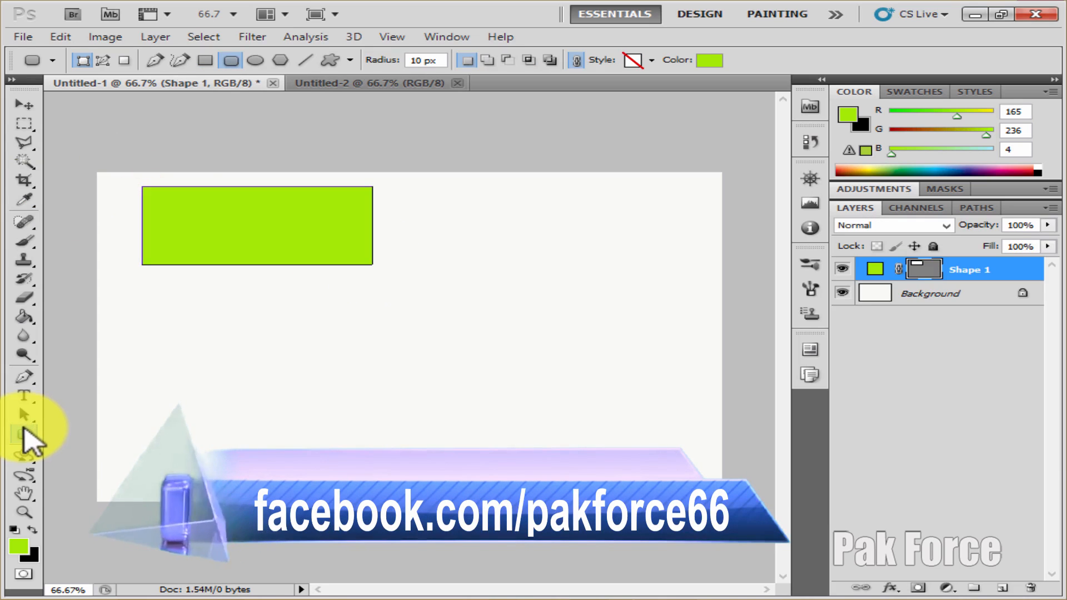
pyautogui.moveTo(35, 438); pyautogui.dragTo(133, 456)
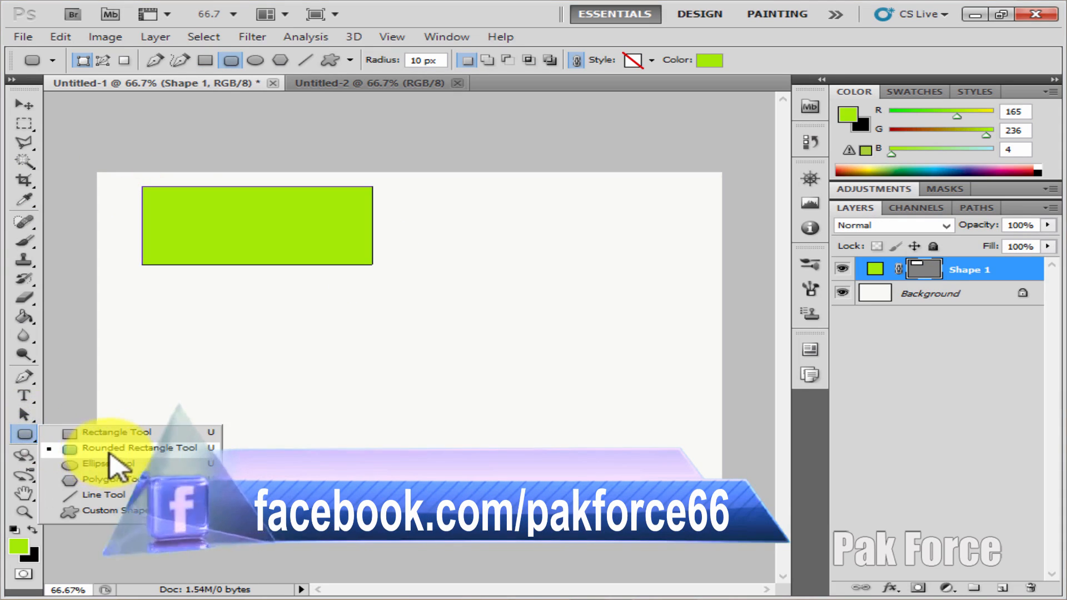
pyautogui.click(151, 448)
pyautogui.moveTo(146, 276); pyautogui.dragTo(367, 340)
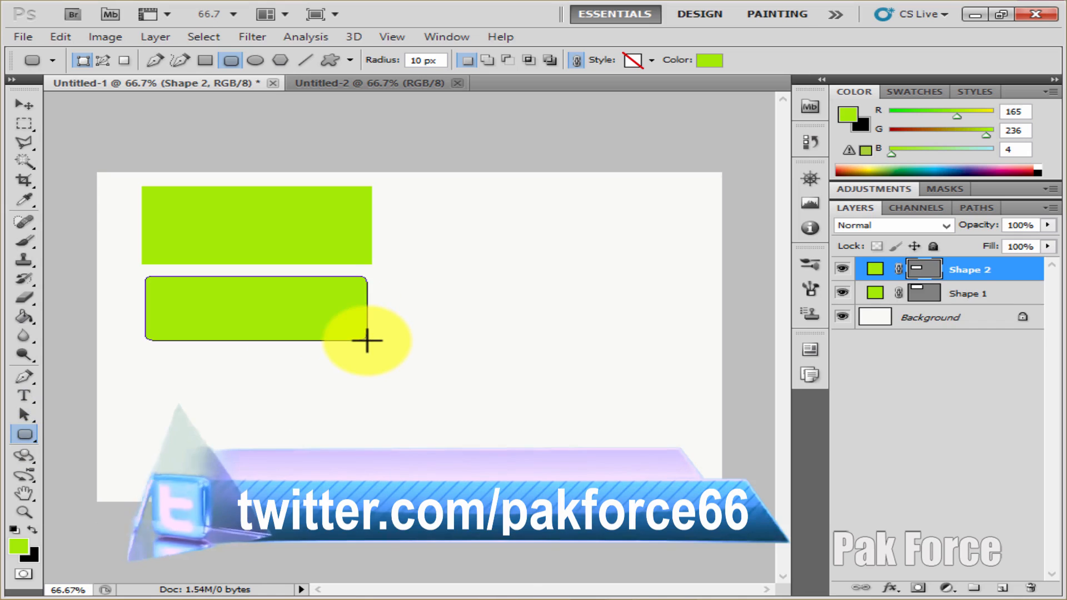
# Set the corner radius to 20 px and draw another rounded rectangle below the previous one.
pyautogui.doubleClick(418, 60)
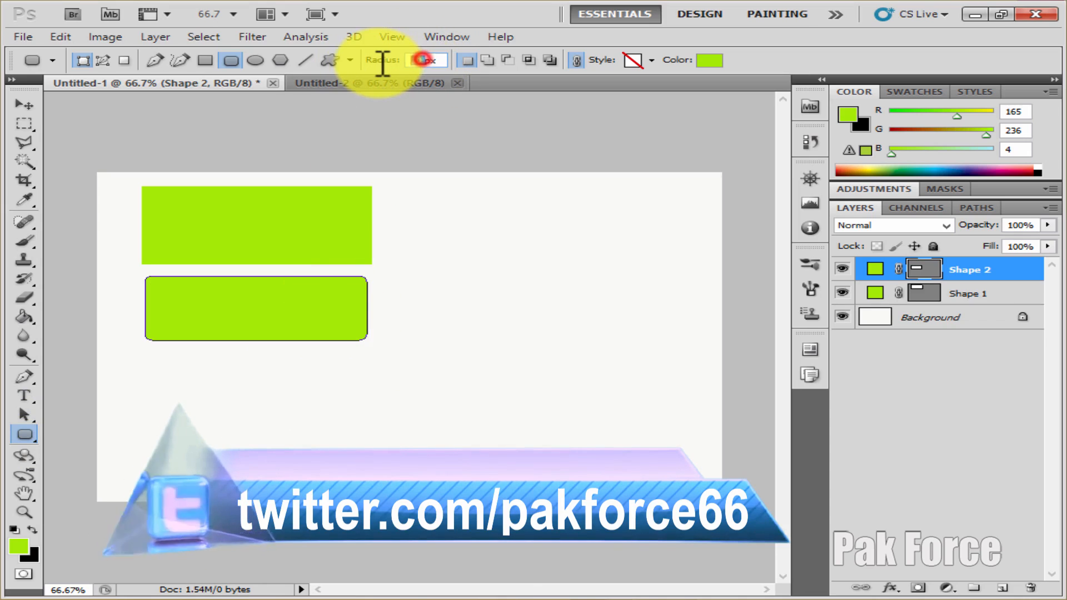
pyautogui.write('20')
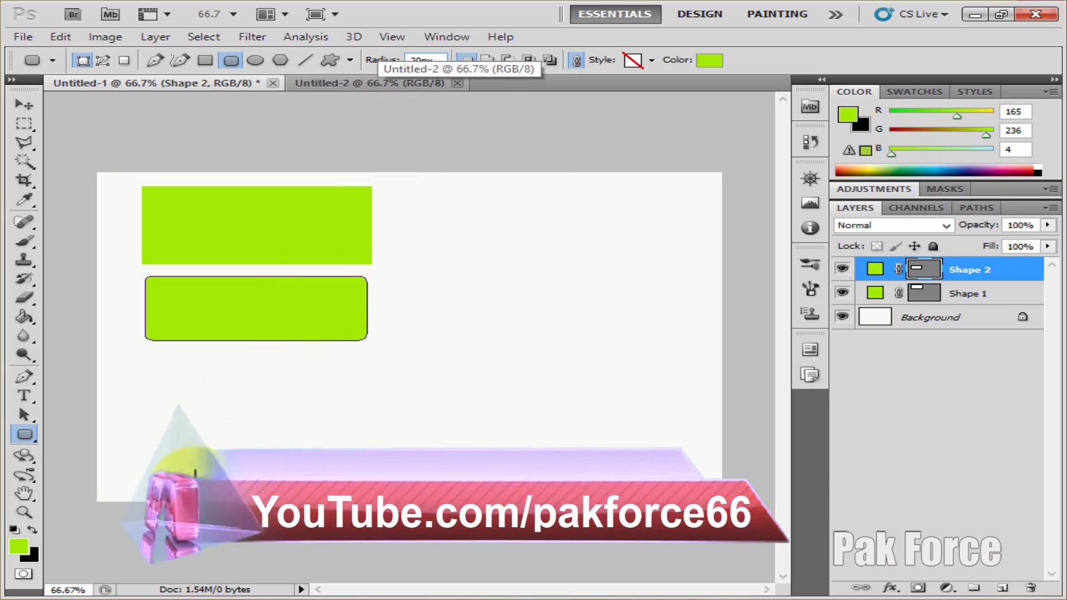
pyautogui.moveTo(151, 361); pyautogui.dragTo(371, 441)
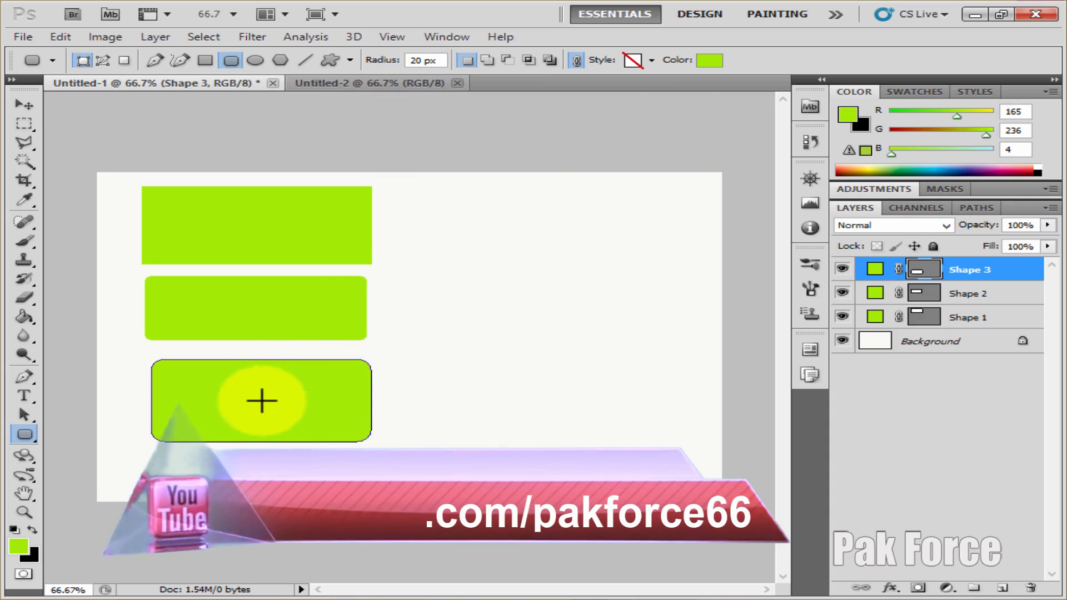
# Draw a green ellipse shape in the right half of the canvas beside the rectangles.
pyautogui.moveTo(24, 434); pyautogui.dragTo(106, 464)
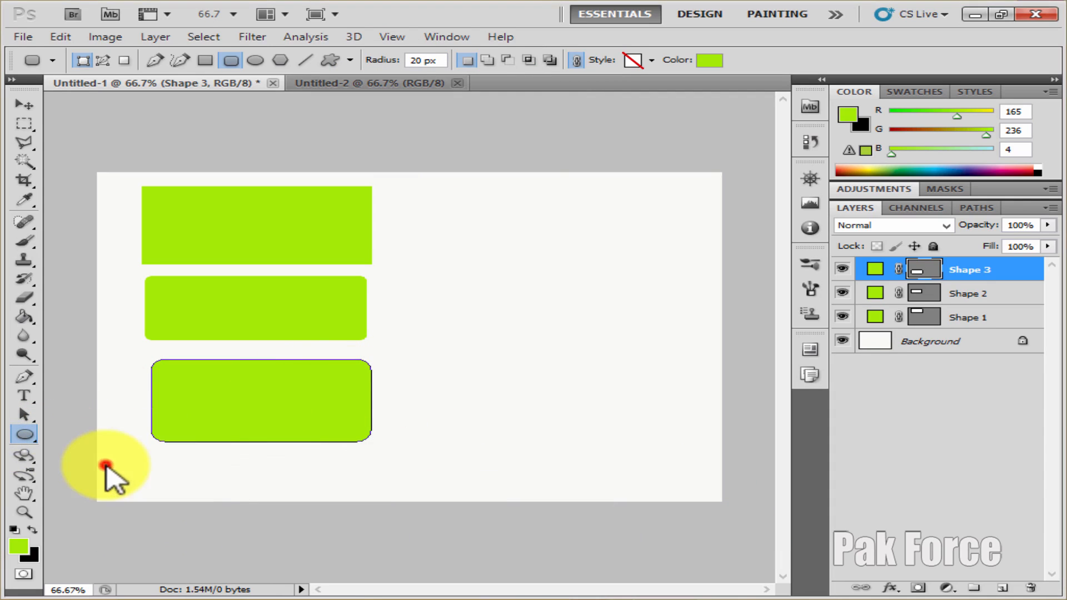
pyautogui.moveTo(427, 214); pyautogui.dragTo(615, 354)
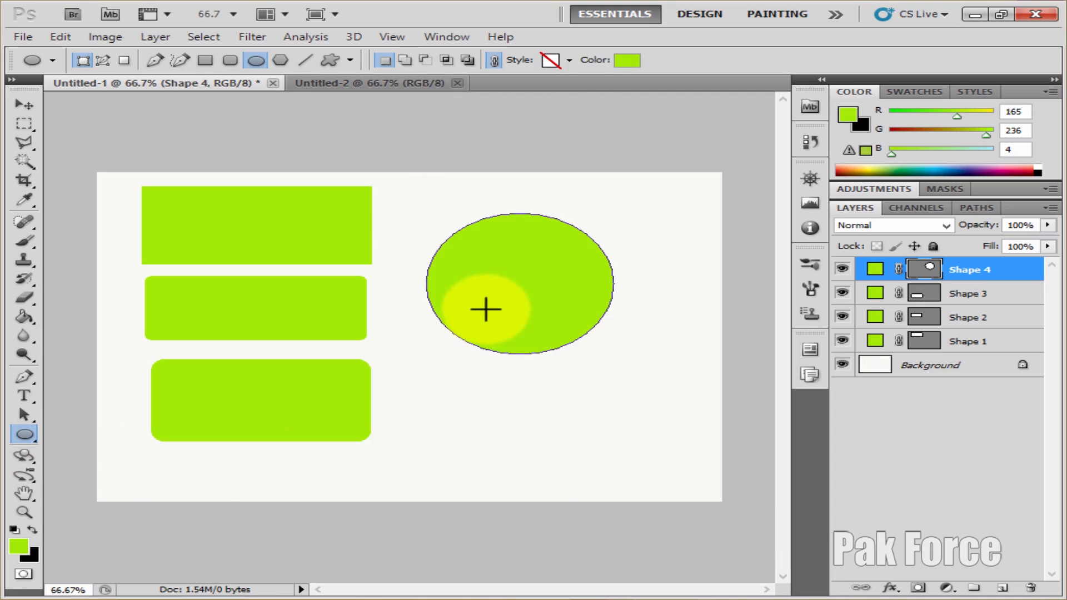
# Make a rectangular marquee selection below the ellipse and replace it with an elliptical marquee selection over the ellipse.
pyautogui.rightClick(24, 124)
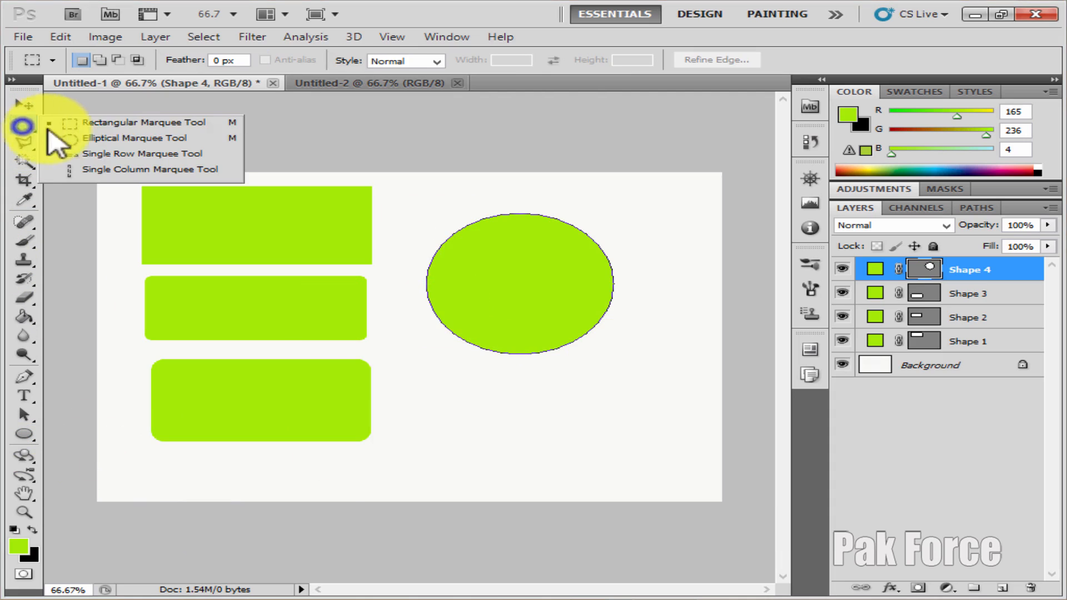
pyautogui.click(116, 124)
pyautogui.moveTo(437, 365); pyautogui.dragTo(640, 459)
pyautogui.rightClick(24, 123)
pyautogui.click(60, 140)
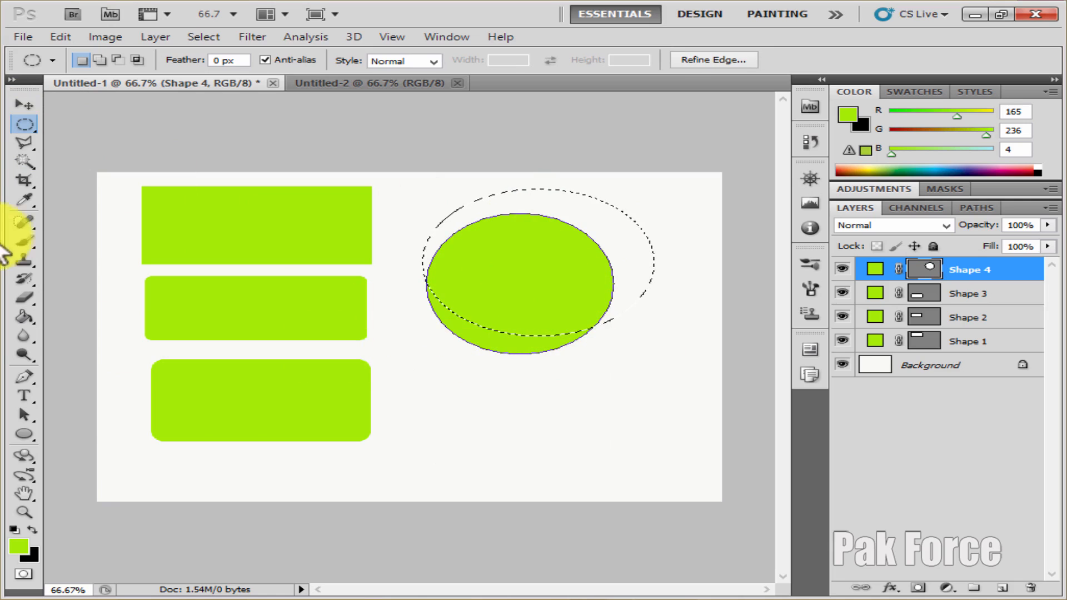
pyautogui.click(29, 107)
pyautogui.click(24, 123)
pyautogui.click(82, 131)
pyautogui.click(26, 435)
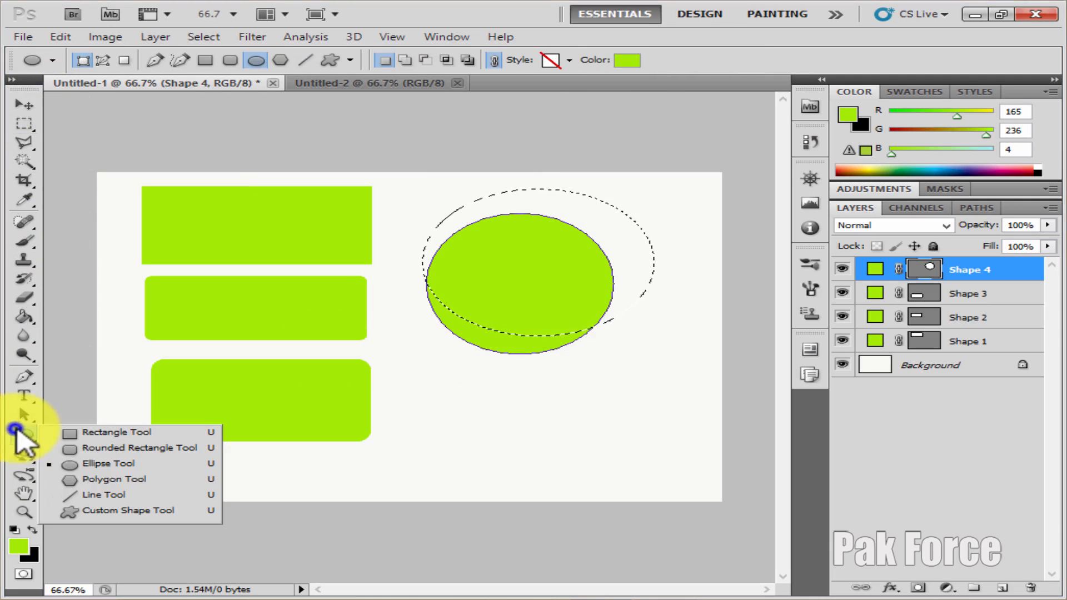
pyautogui.click(71, 432)
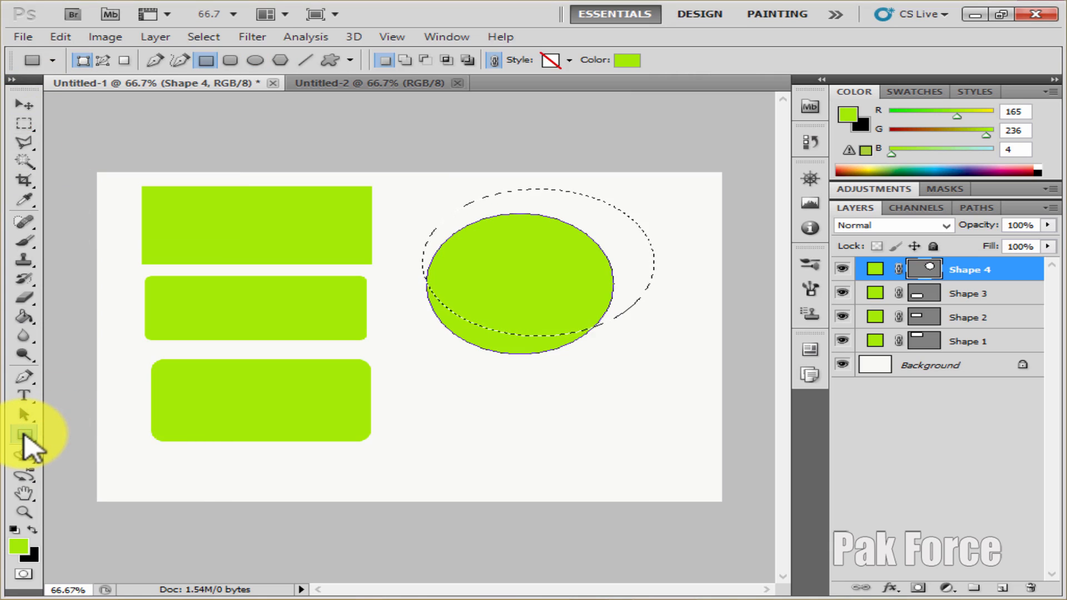
pyautogui.click(25, 435)
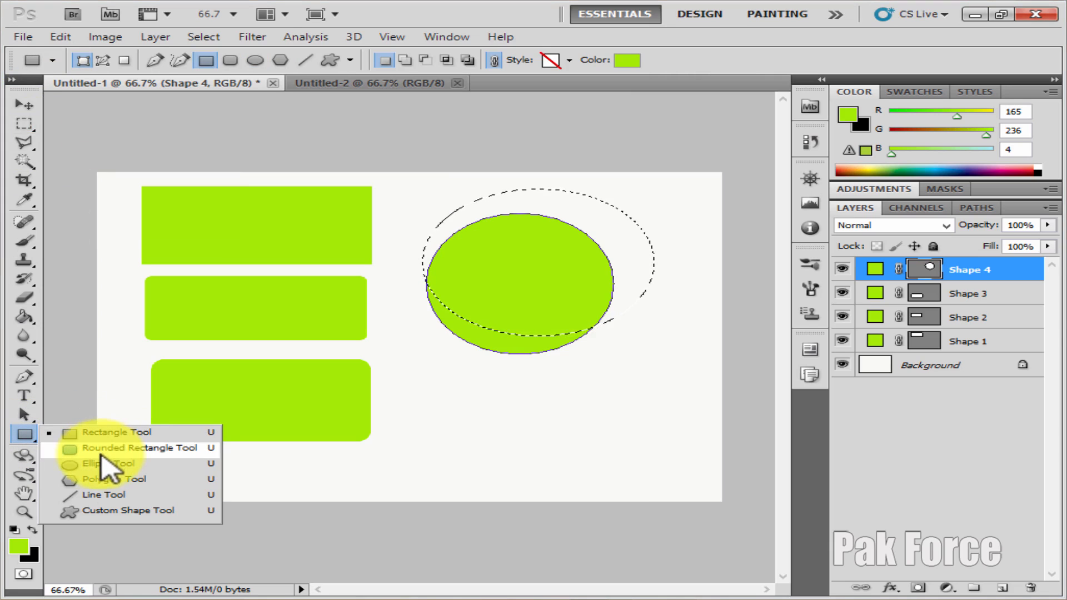
pyautogui.click(102, 464)
# Draw a green five-sided polygon in the middle of the canvas, overlapping the rounded rectangles and the ellipse.
pyautogui.click(25, 434)
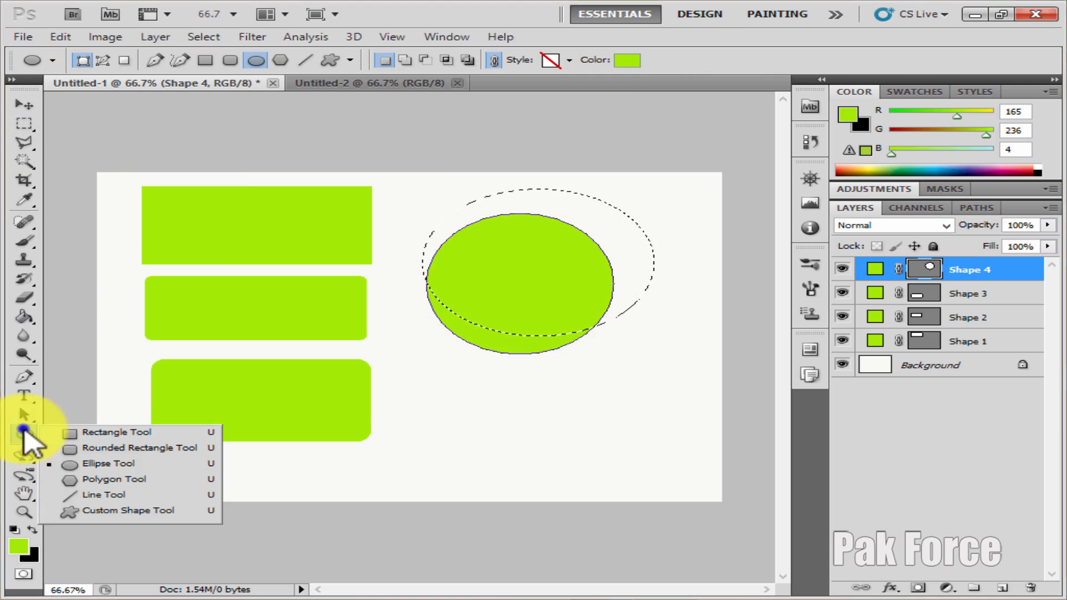
pyautogui.click(78, 482)
pyautogui.moveTo(415, 366); pyautogui.dragTo(462, 328)
pyautogui.moveTo(518, 348); pyautogui.dragTo(497, 436)
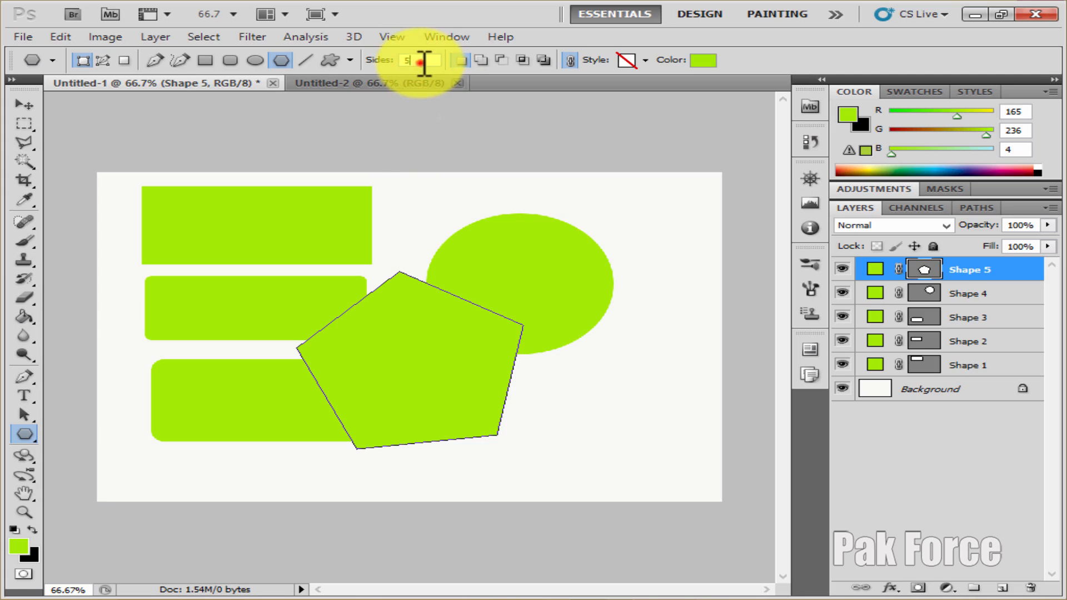
# Set the polygon sides to 10 and draw a ten-sided polygon over the upper middle of the canvas.
pyautogui.moveTo(420, 60); pyautogui.dragTo(401, 61)
pyautogui.write('10')
pyautogui.moveTo(358, 222); pyautogui.dragTo(504, 234)
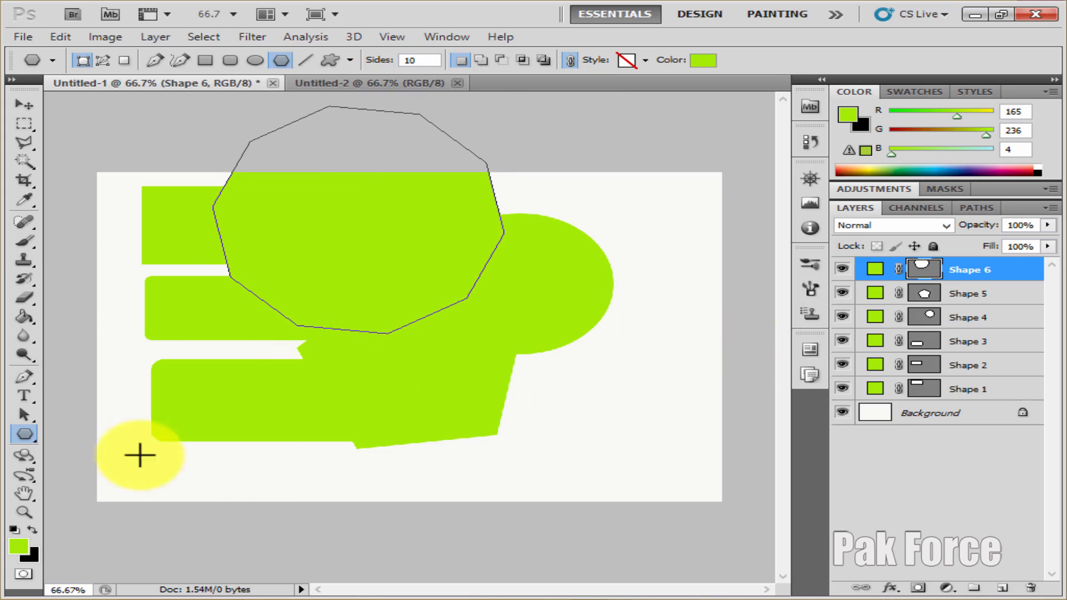
# Undo the ten-sided polygon and step back through the history to remove the pentagon, the marquee selection and the ellipse.
pyautogui.hotkey('ctrl', 'z')
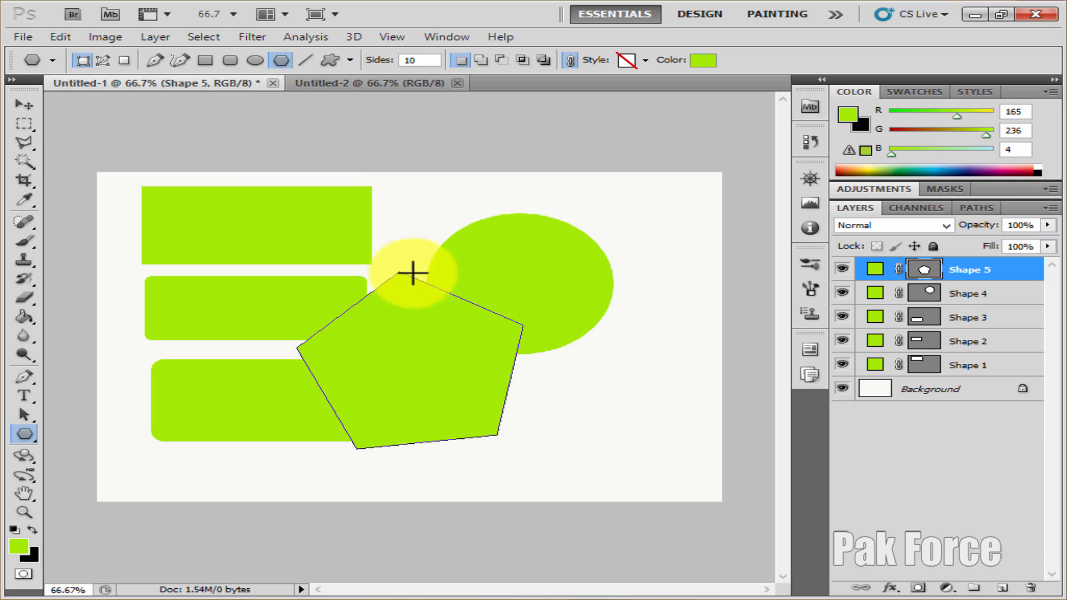
pyautogui.hotkey('ctrl', 'alt', 'z')
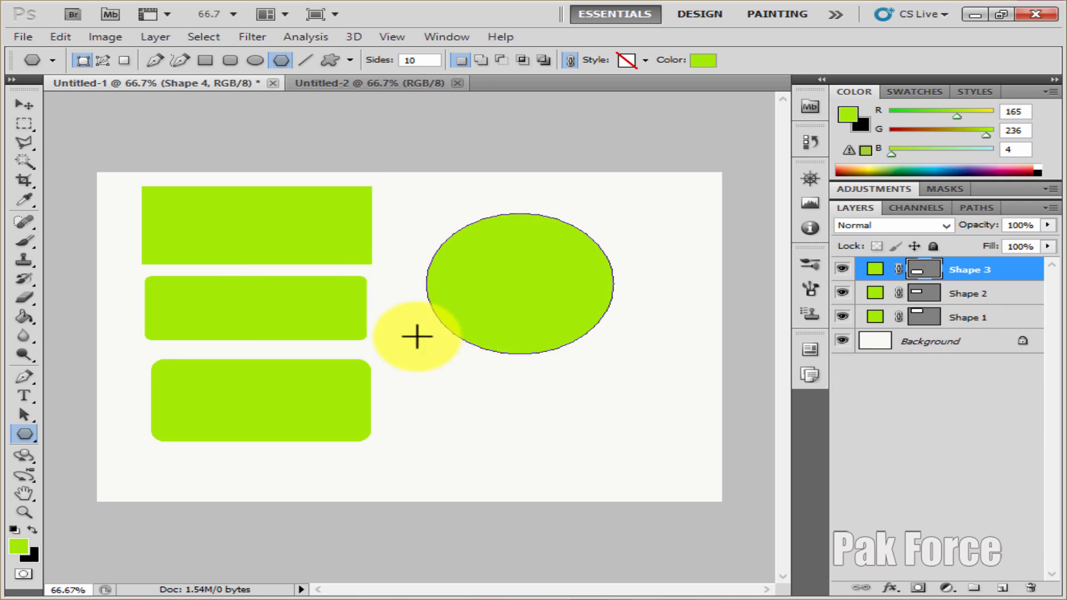
# Step back through the history to remove both rounded rectangles and the plain rectangle from the canvas.
pyautogui.hotkey('ctrl', 'alt', 'z')
pyautogui.hotkey('ctrl', 'alt', 'z')
pyautogui.hotkey('ctrl', 'alt', 'z')
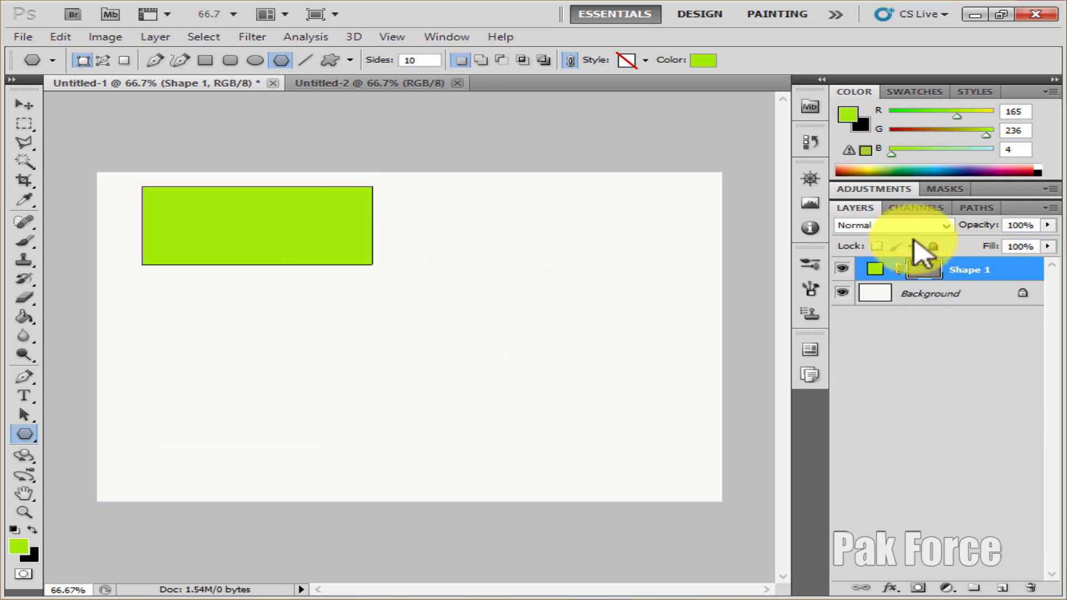
pyautogui.hotkey('ctrl', 'alt', 'z')
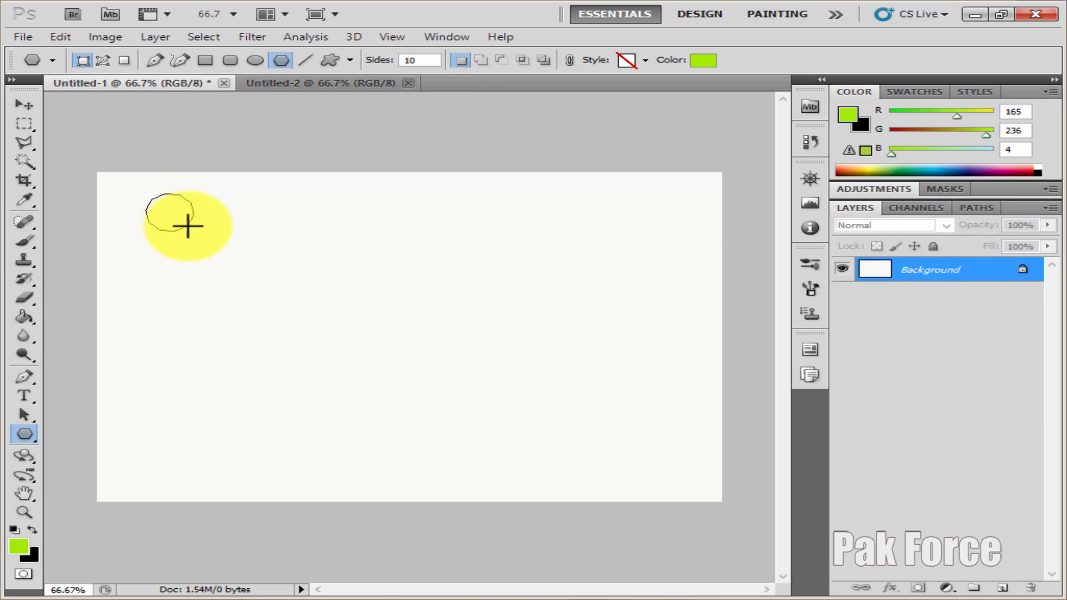
# Draw a small ten-sided polygon in the canvas's upper-left corner and a larger seven-sided polygon beside it.
pyautogui.moveTo(209, 235); pyautogui.dragTo(209, 236)
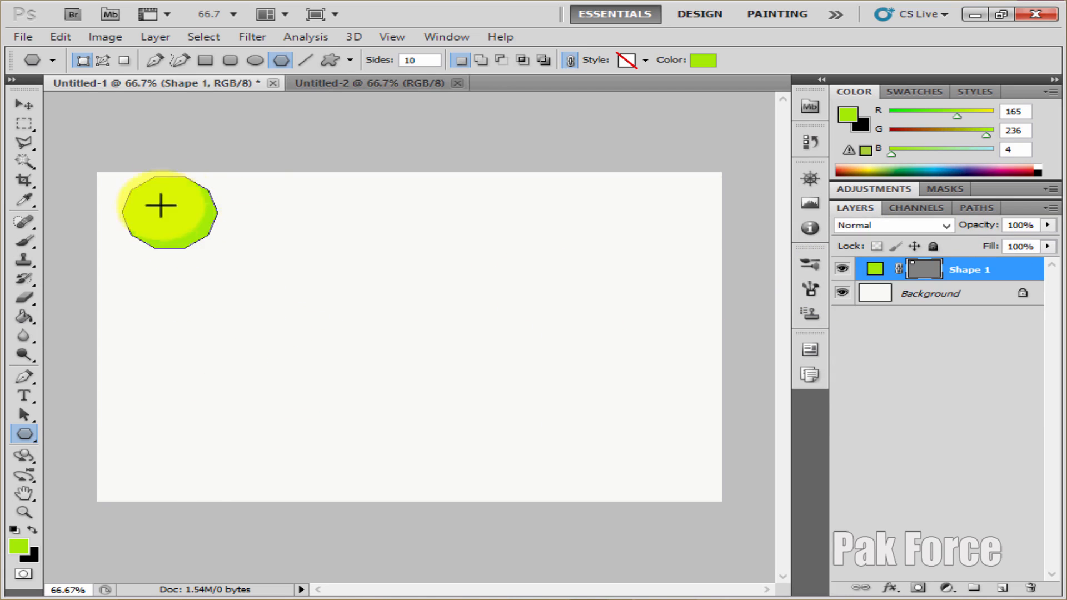
pyautogui.click(410, 62)
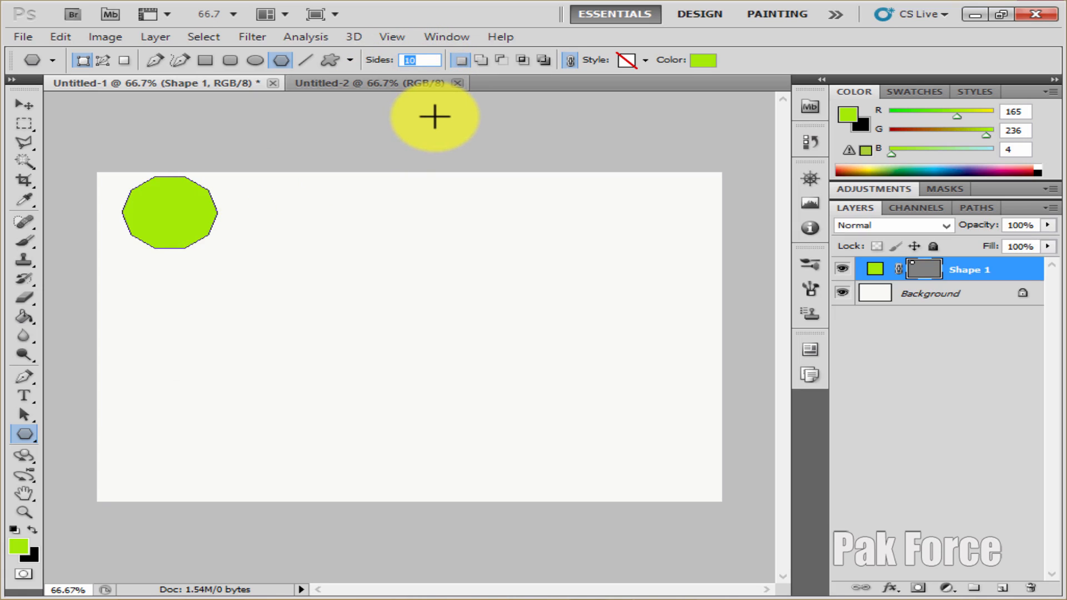
pyautogui.write('7')
pyautogui.moveTo(367, 248); pyautogui.dragTo(481, 252)
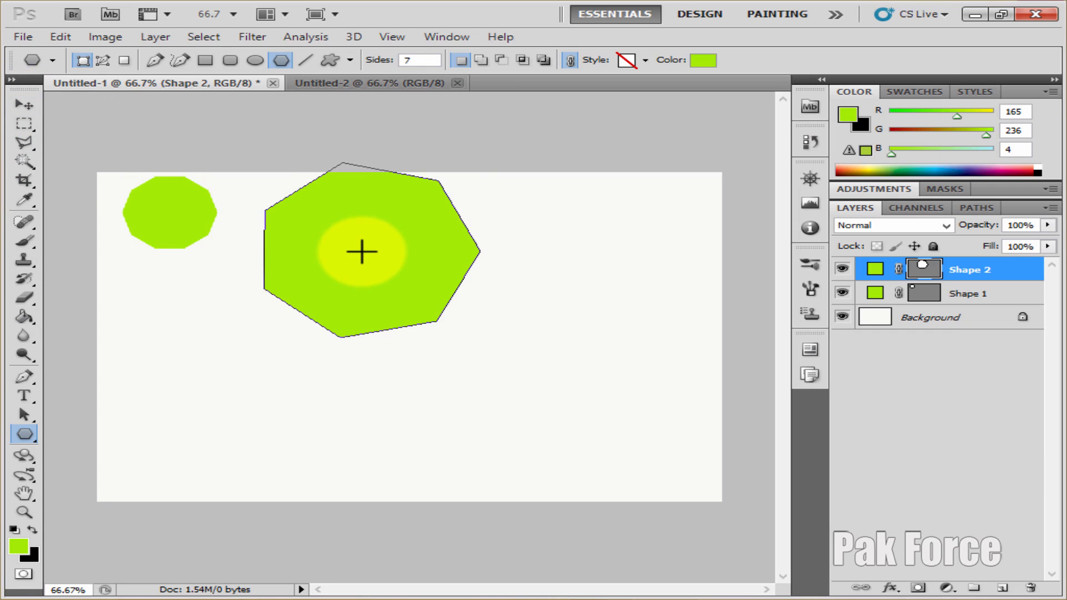
# Move the seven-sided polygon so it sits below the small ten-sided polygon.
pyautogui.click(25, 104)
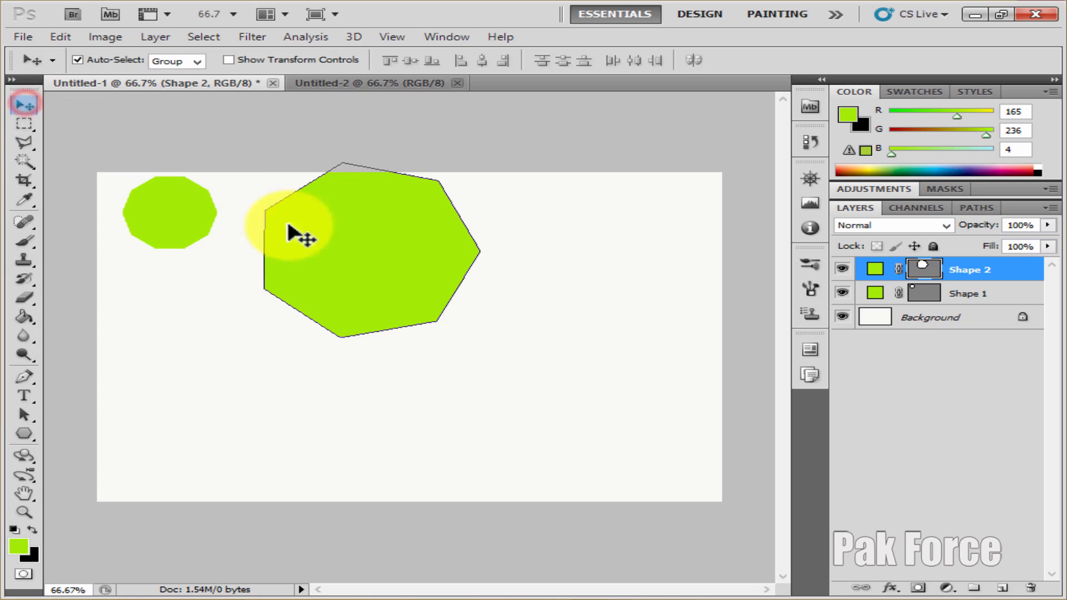
pyautogui.moveTo(410, 245); pyautogui.dragTo(232, 396)
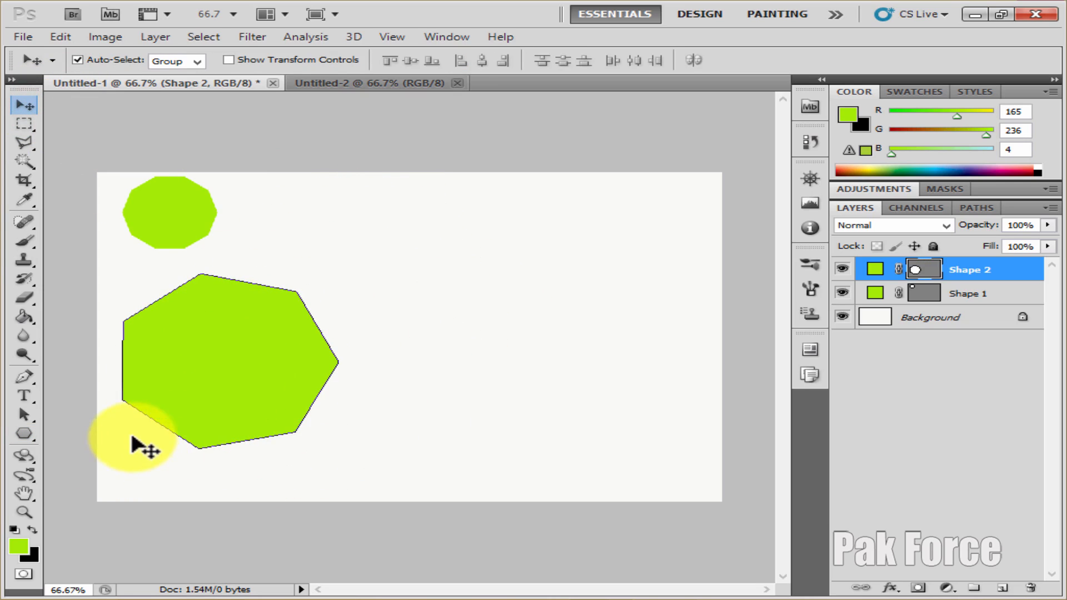
pyautogui.click(24, 433)
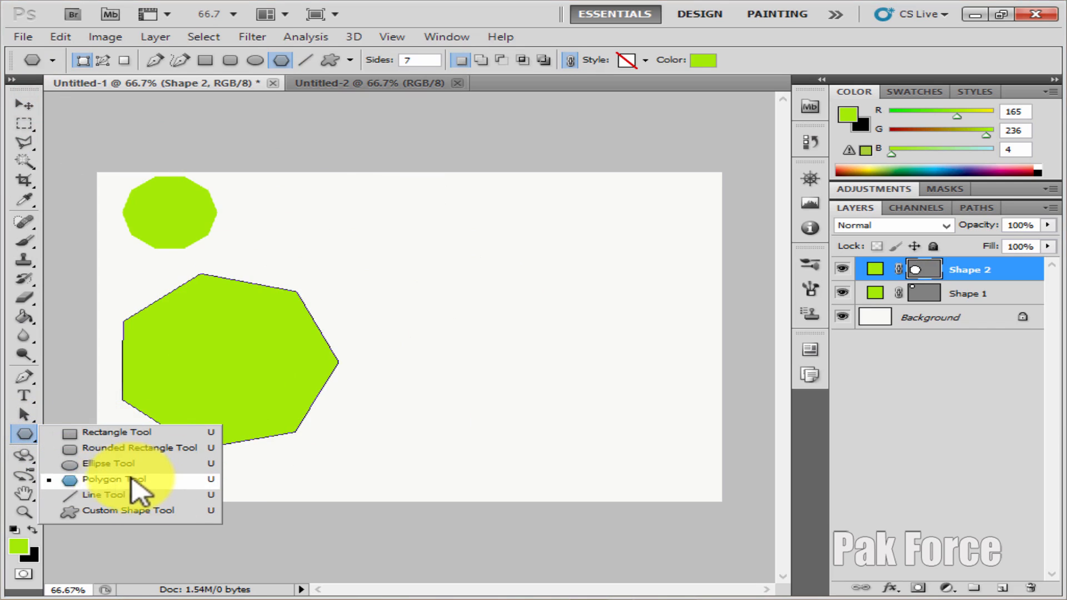
pyautogui.click(111, 479)
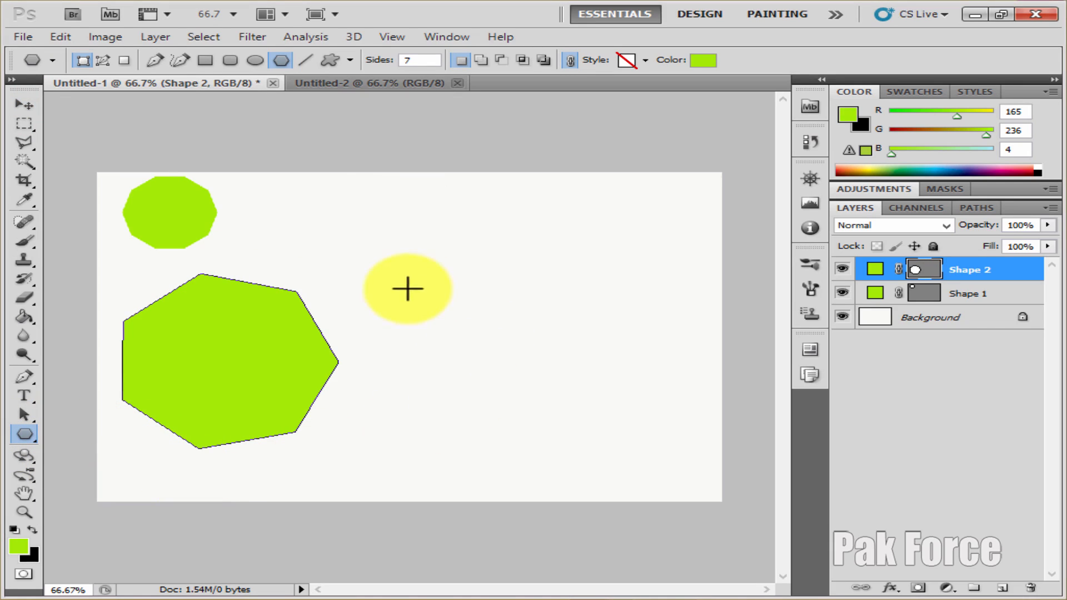
pyautogui.click(433, 62)
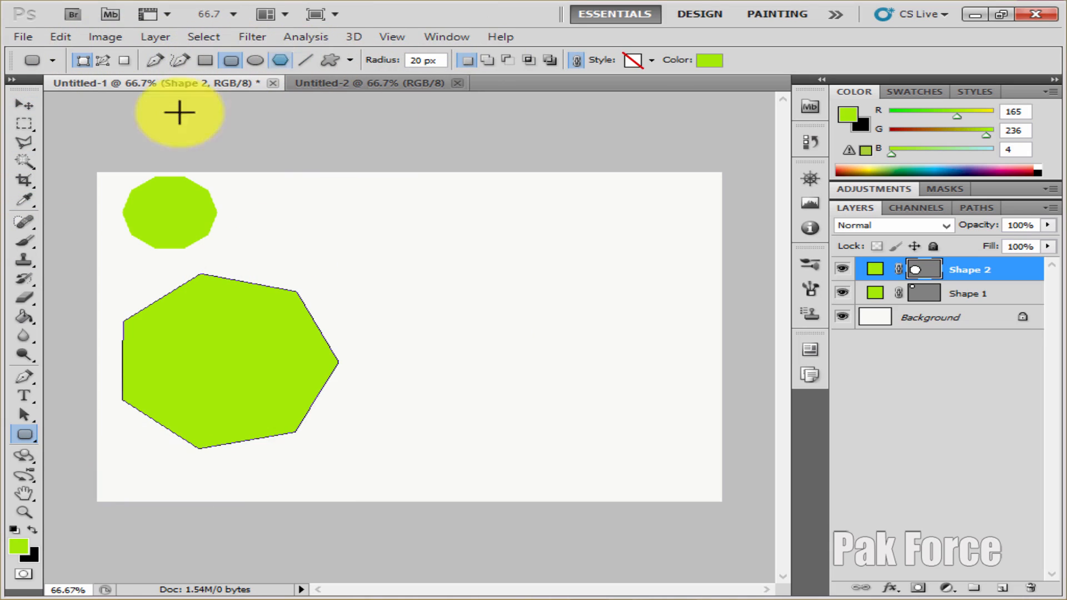
# Draw a large bone with the Custom Shape tool in the empty area beside the seven-sided polygon.
pyautogui.rightClick(22, 434)
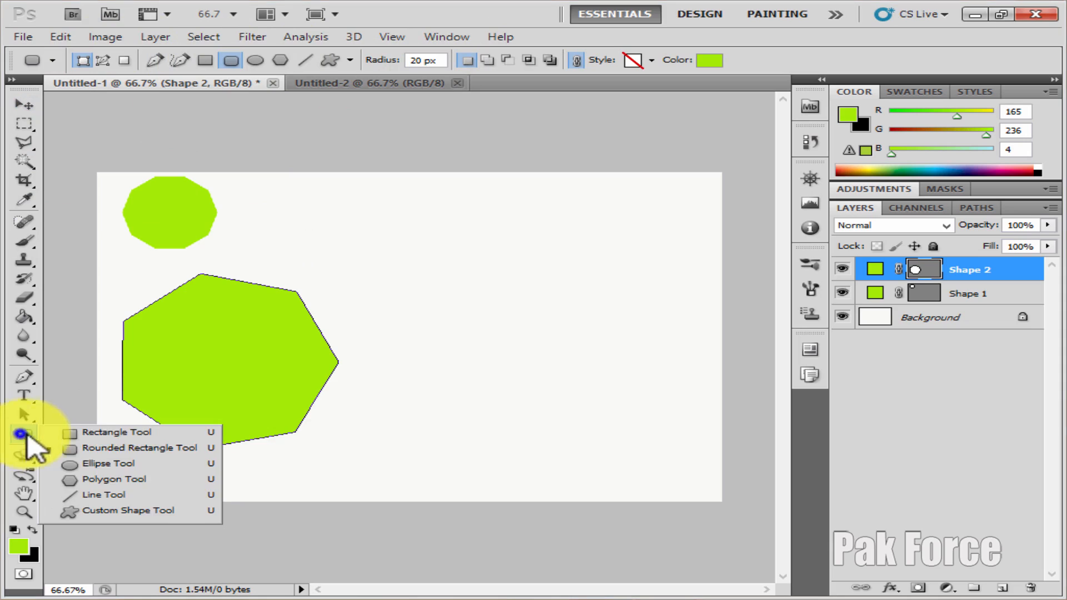
pyautogui.click(101, 511)
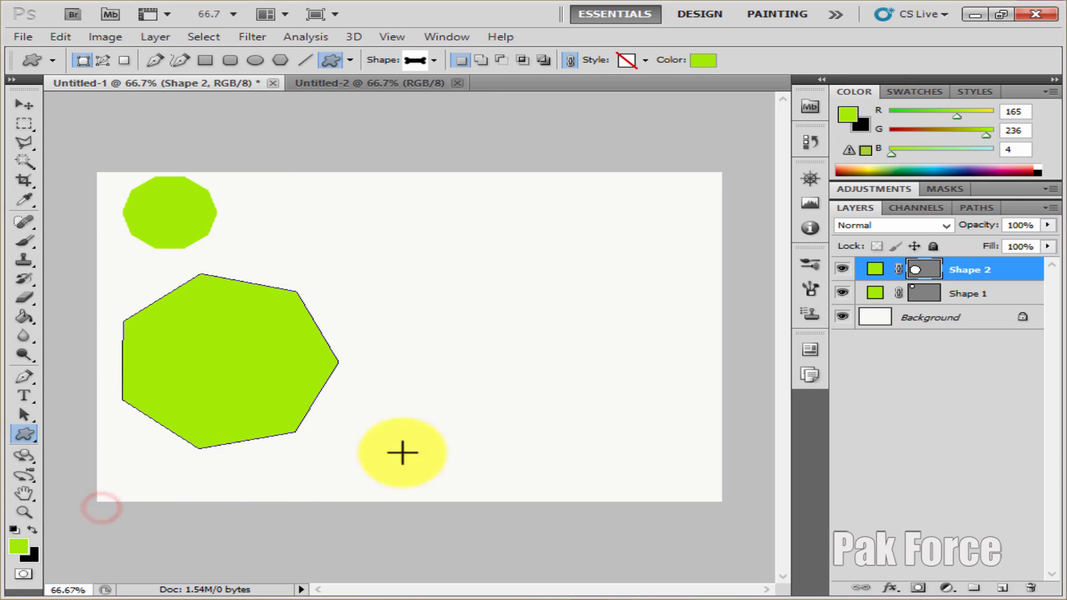
pyautogui.moveTo(406, 239); pyautogui.dragTo(682, 415)
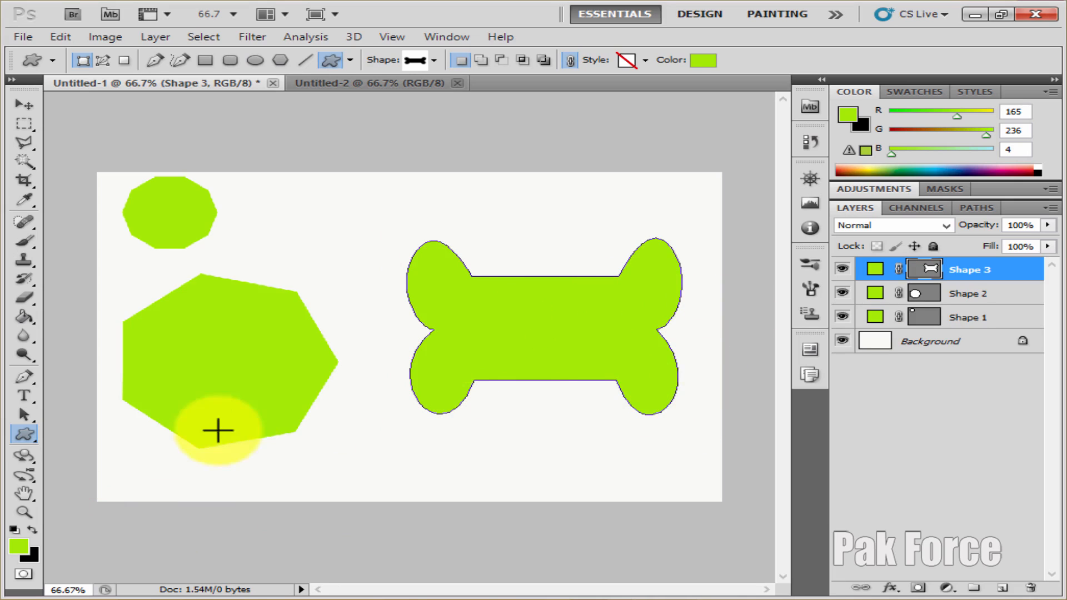
# Look through the available custom shape presets for the Custom Shape tool.
pyautogui.moveTo(29, 436); pyautogui.dragTo(107, 512)
pyautogui.rightClick(357, 234)
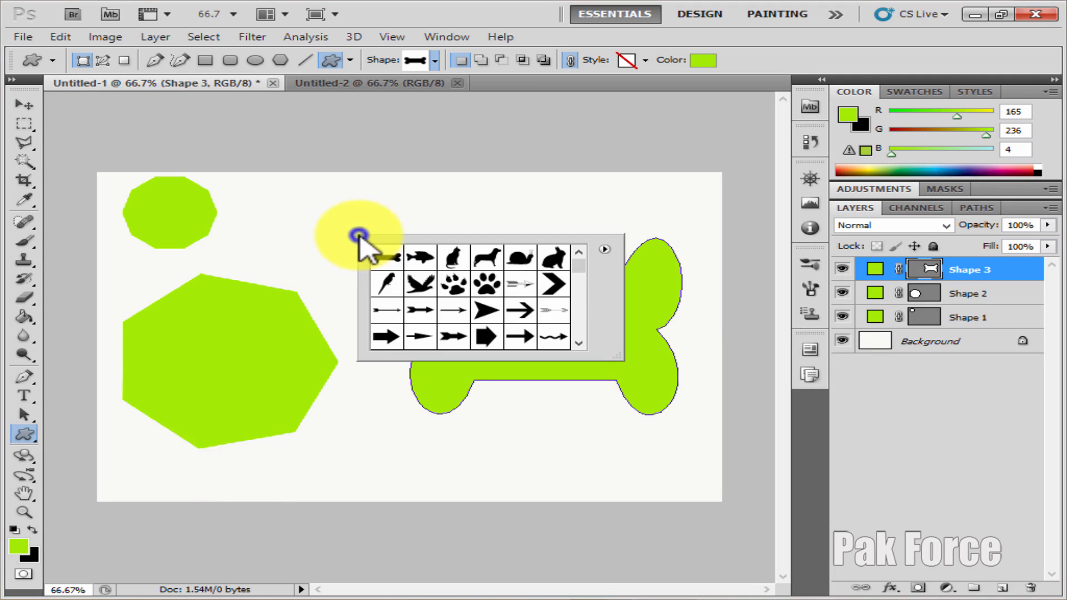
pyautogui.scroll(-10, 492, 318)
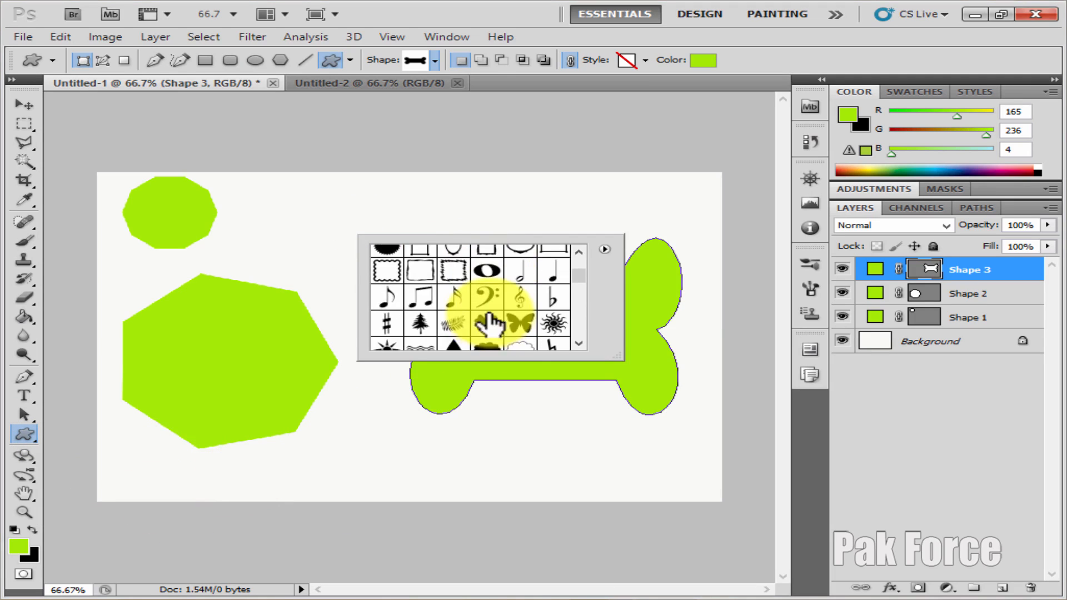
pyautogui.scroll(10, 489, 319)
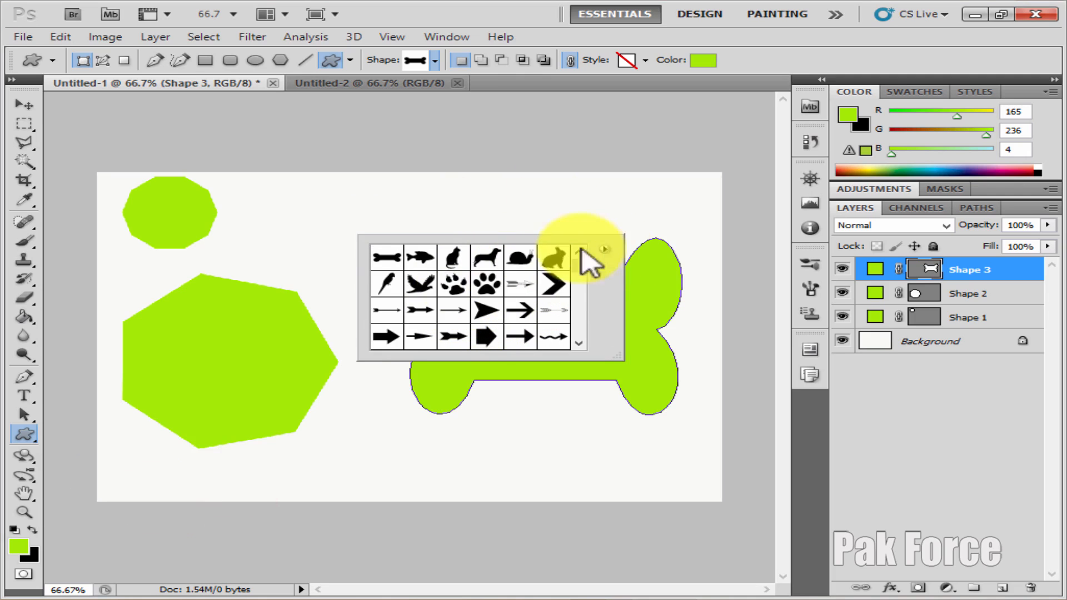
pyautogui.scroll(-5, 492, 292)
pyautogui.scroll(-8, 500, 297)
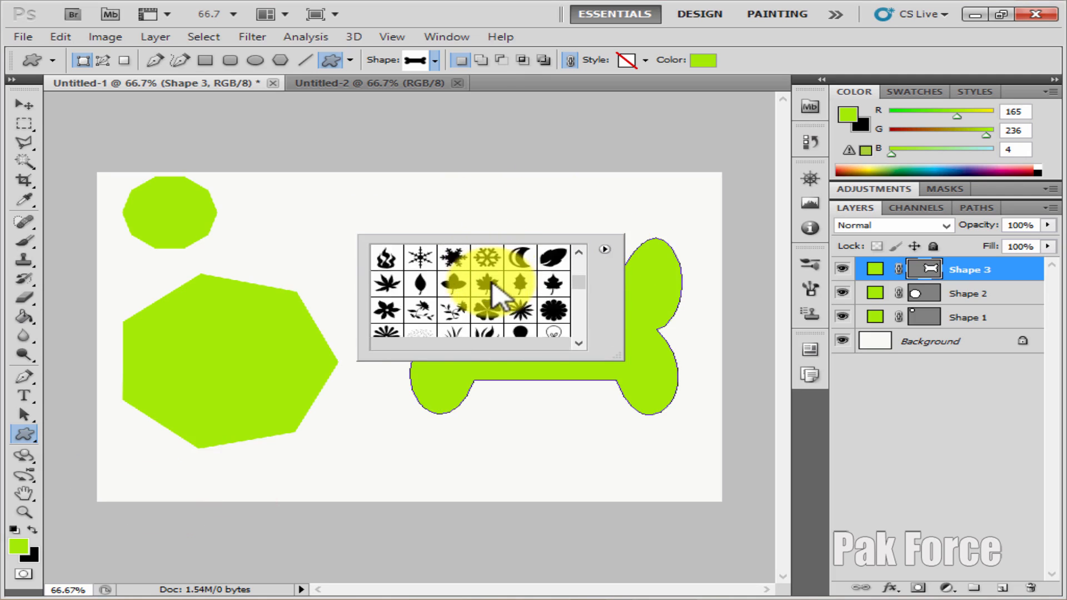
pyautogui.scroll(-8, 497, 295)
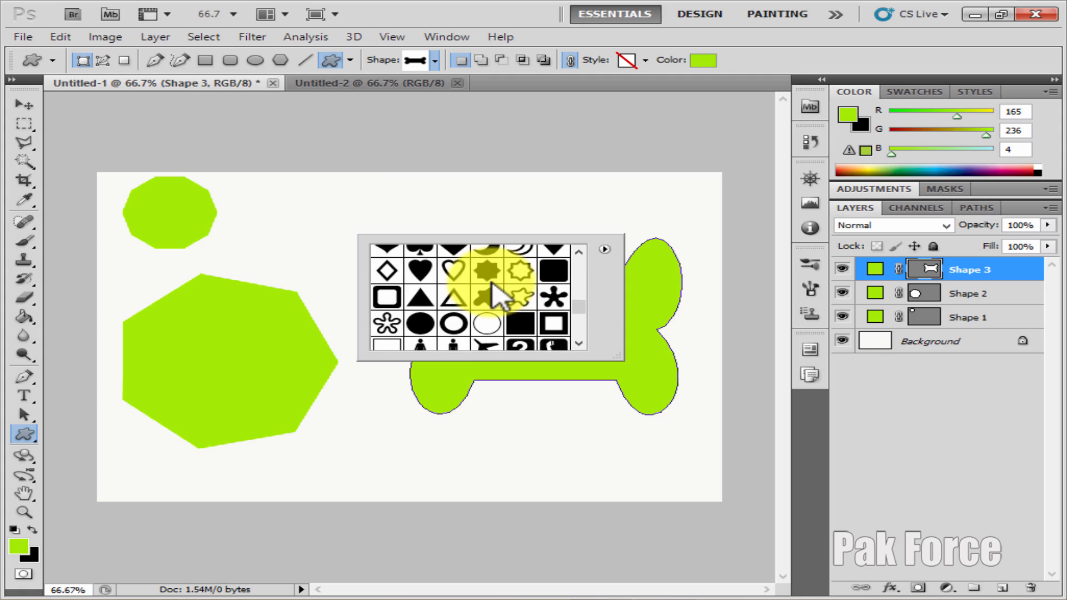
pyautogui.scroll(-4, 496, 294)
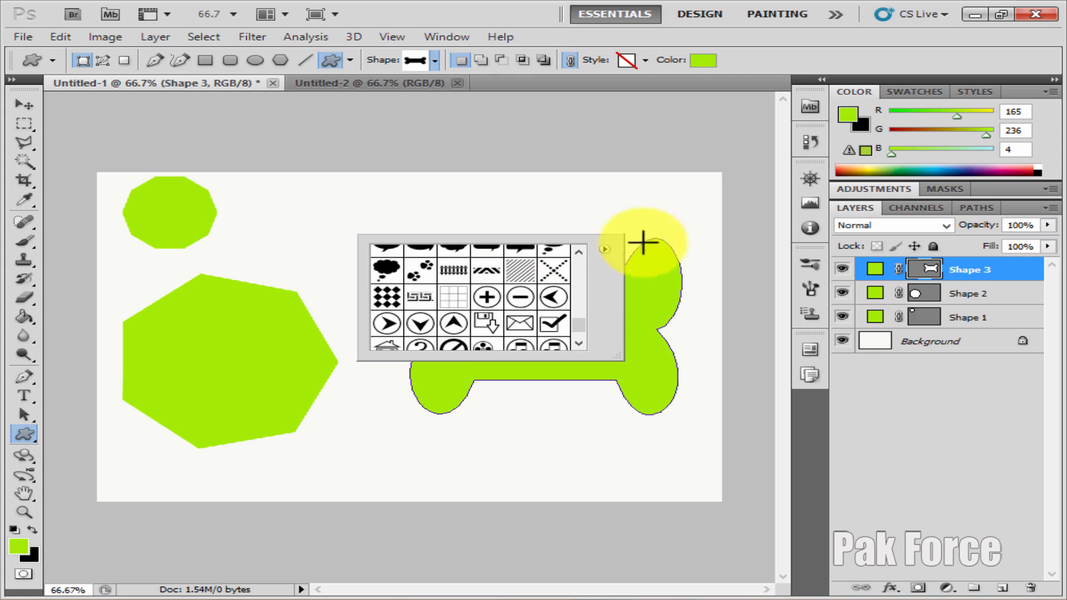
# Replace the current custom shapes with the shapes from the All set.
pyautogui.click(605, 248)
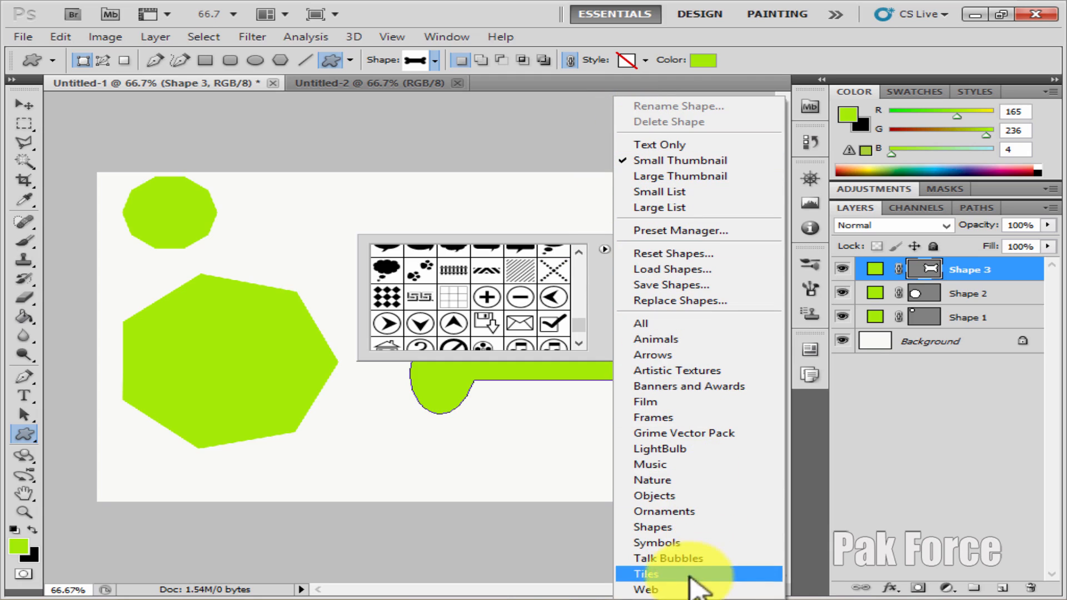
pyautogui.click(650, 323)
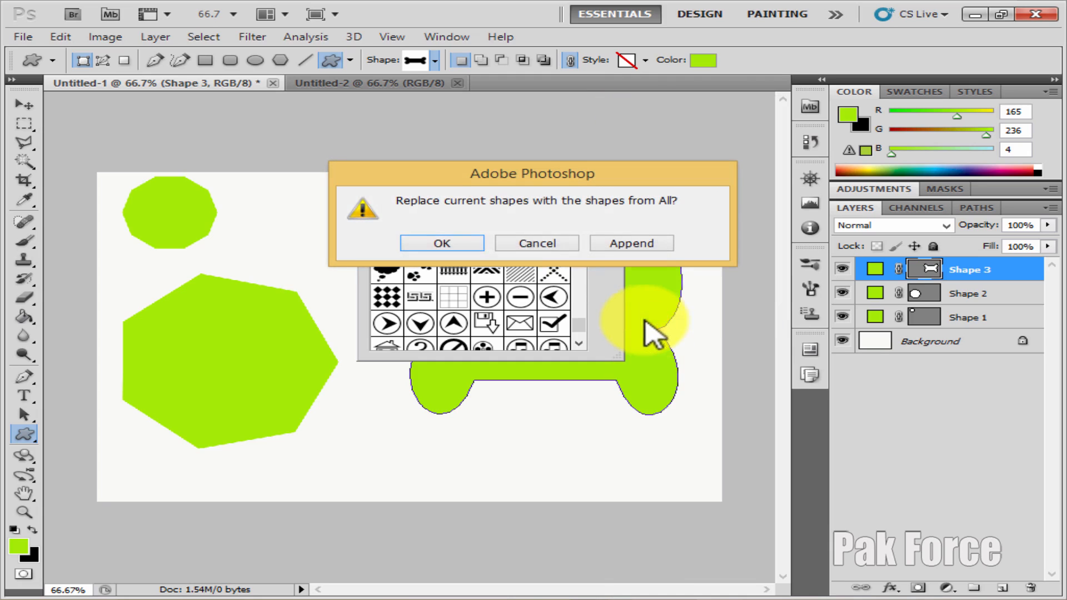
pyautogui.click(447, 243)
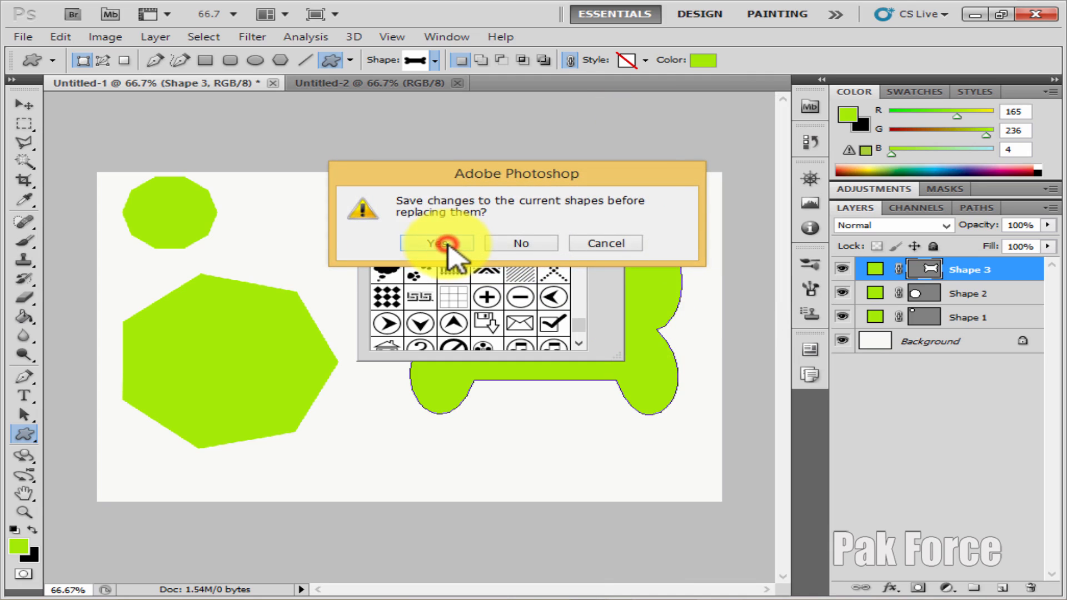
pyautogui.click(447, 244)
pyautogui.click(1009, 578)
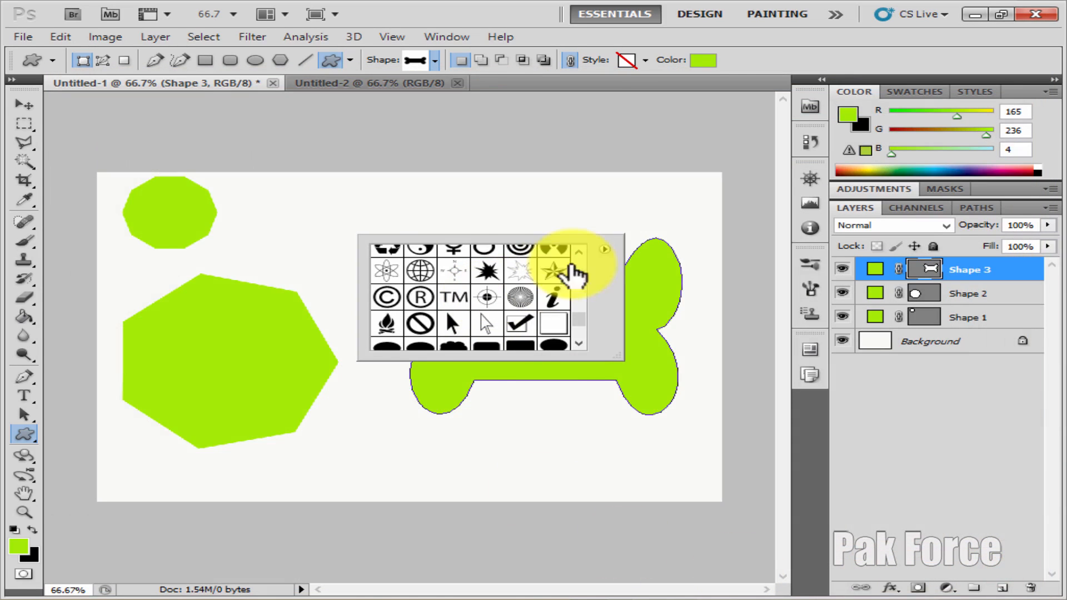
pyautogui.click(604, 249)
pyautogui.click(652, 324)
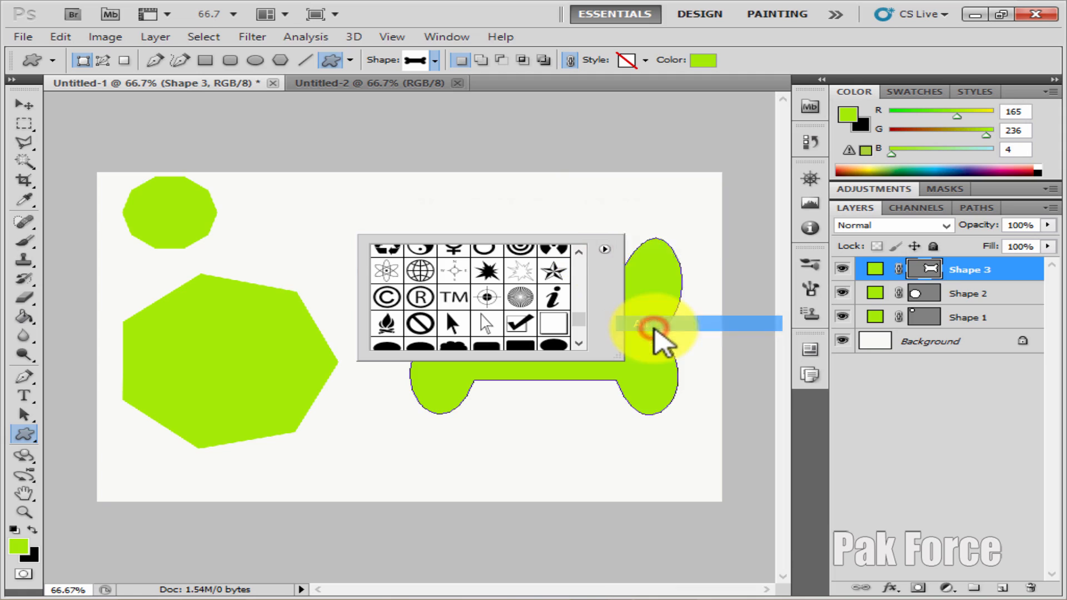
pyautogui.click(469, 240)
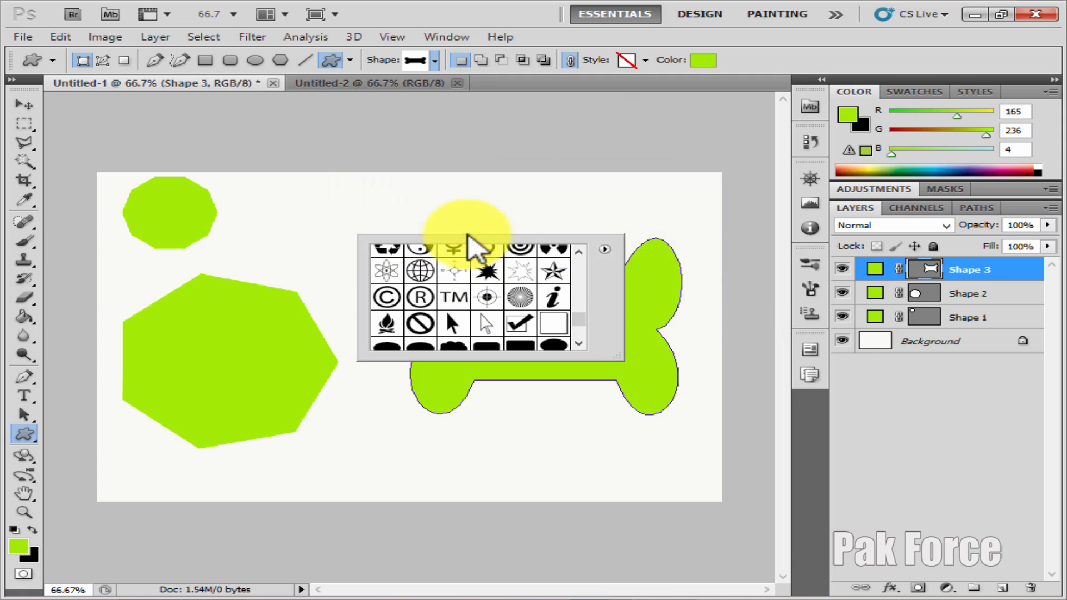
# Enlarge the custom shape picker and draw a wide banner shape across the upper part of the canvas.
pyautogui.scroll(6, 500, 289)
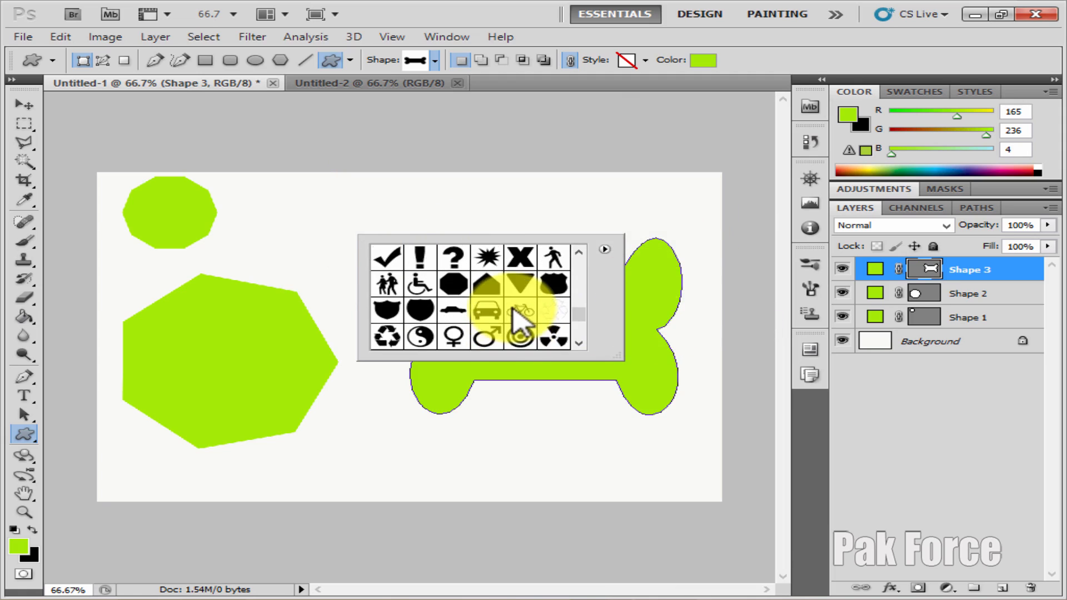
pyautogui.scroll(5, 514, 314)
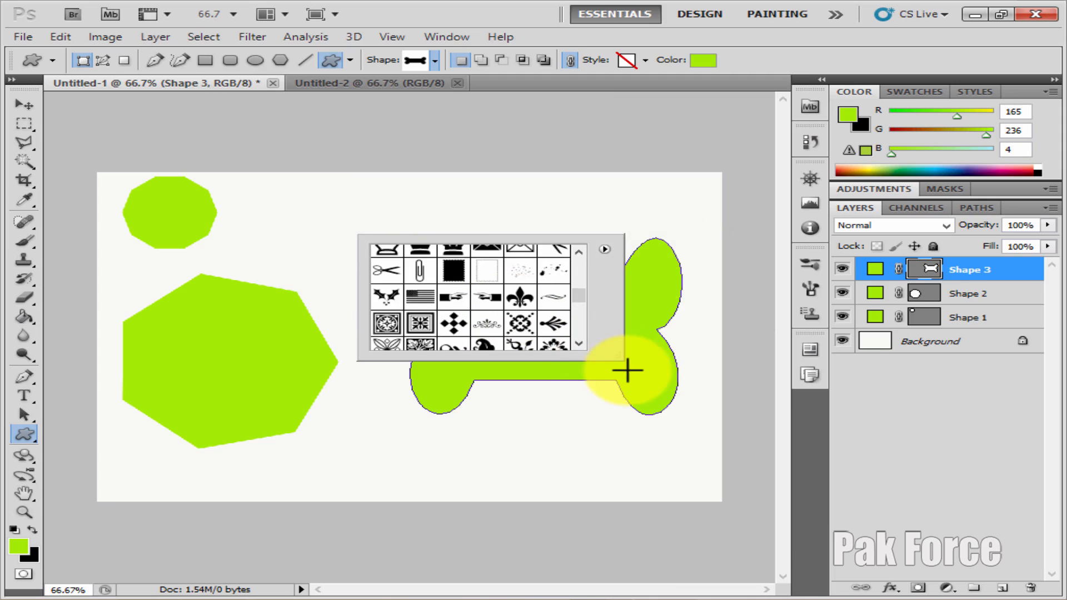
pyautogui.moveTo(621, 359); pyautogui.dragTo(744, 547)
pyautogui.scroll(5, 578, 345)
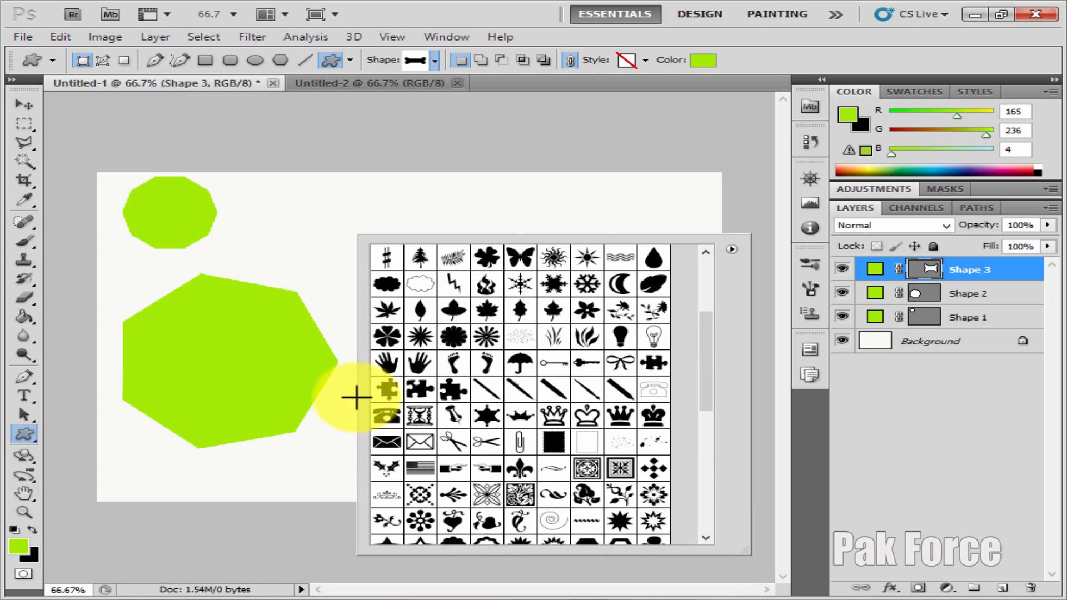
pyautogui.scroll(6, 507, 345)
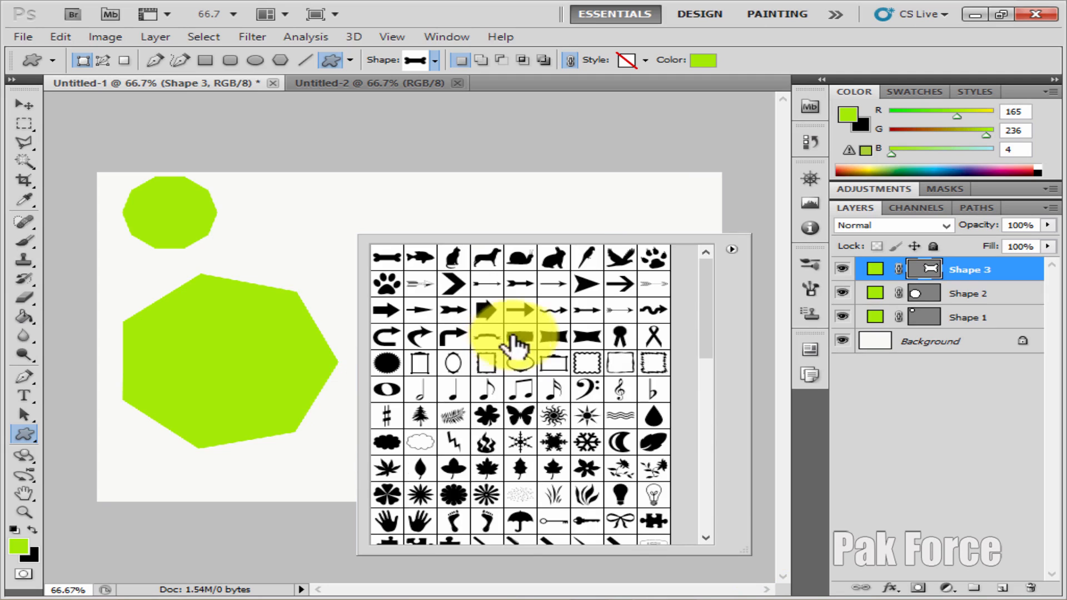
pyautogui.click(523, 336)
pyautogui.moveTo(314, 184); pyautogui.dragTo(633, 239)
# Draw a small chevron arrow near the ten-sided polygon and a decorative rectangular frame in the lower middle of the canvas.
pyautogui.rightClick(354, 300)
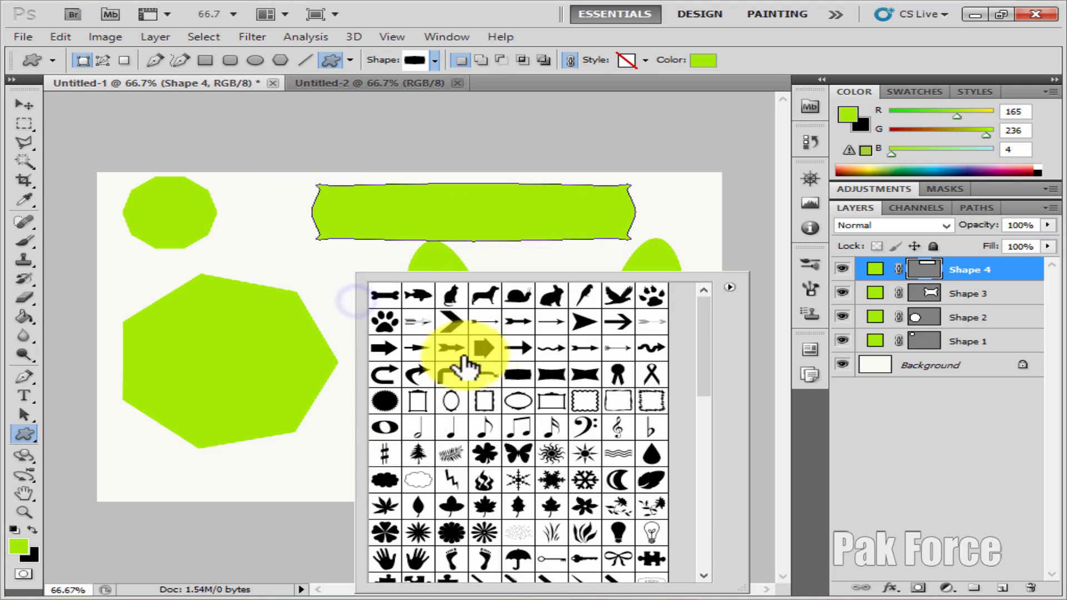
pyautogui.click(451, 325)
pyautogui.moveTo(249, 229); pyautogui.dragTo(478, 475)
pyautogui.rightClick(392, 297)
pyautogui.click(524, 397)
# Draw a large cat custom shape over the bone and the frame.
pyautogui.rightClick(521, 240)
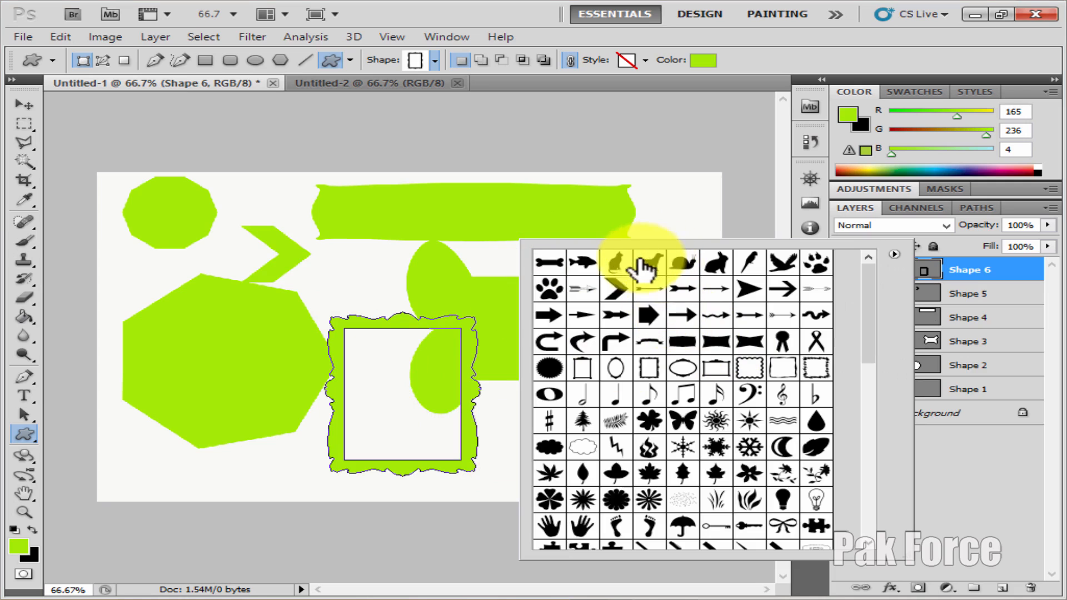
pyautogui.click(616, 261)
pyautogui.moveTo(367, 223); pyautogui.dragTo(616, 405)
# Draw a large ornamental tile custom shape overlapping the seven-sided polygon and the frame.
pyautogui.rightClick(575, 419)
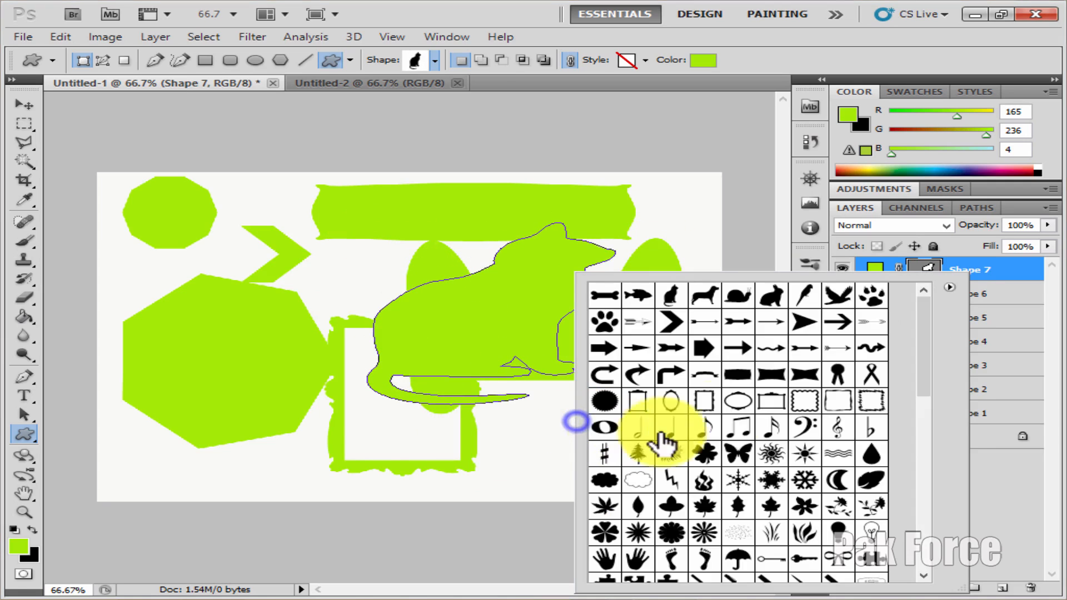
pyautogui.scroll(-4, 700, 389)
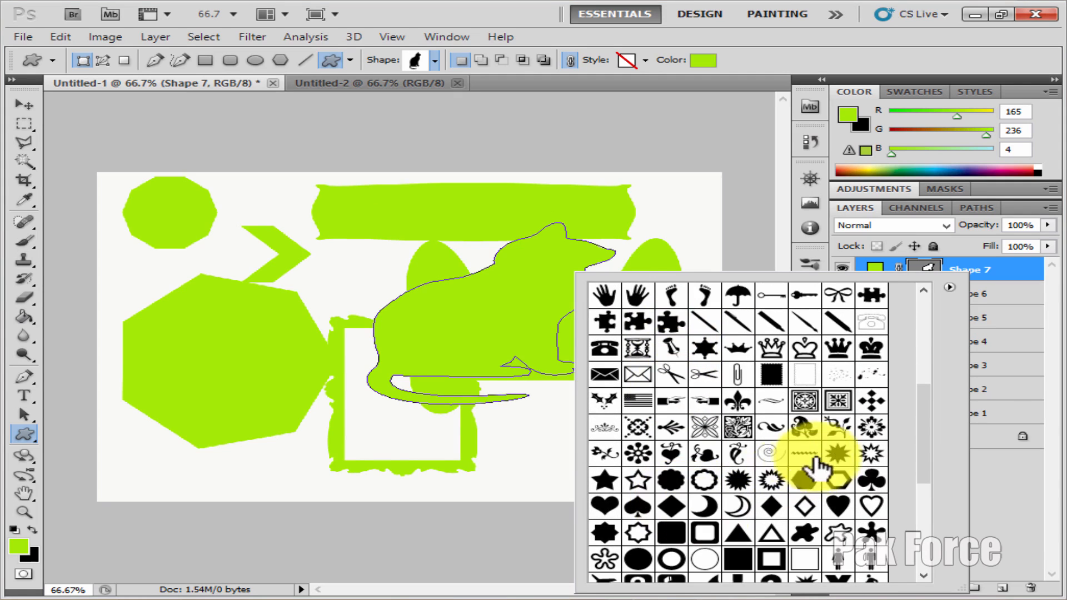
pyautogui.click(803, 401)
pyautogui.moveTo(189, 274); pyautogui.dragTo(472, 489)
# Change the foreground color to bright magenta (#ec04de).
pyautogui.rightClick(545, 319)
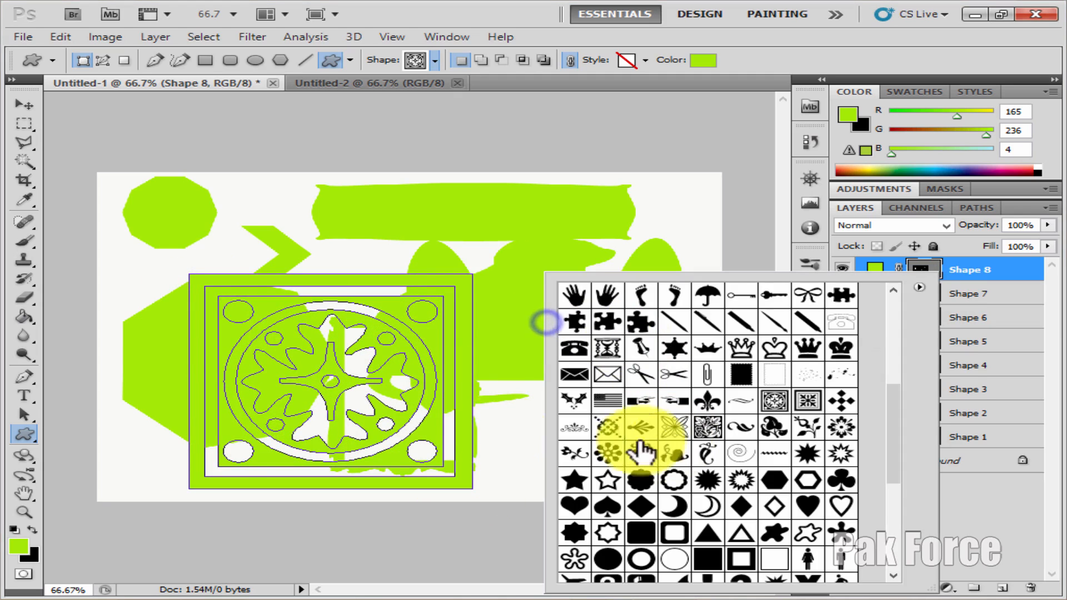
pyautogui.click(17, 549)
pyautogui.moveTo(896, 355); pyautogui.dragTo(893, 277)
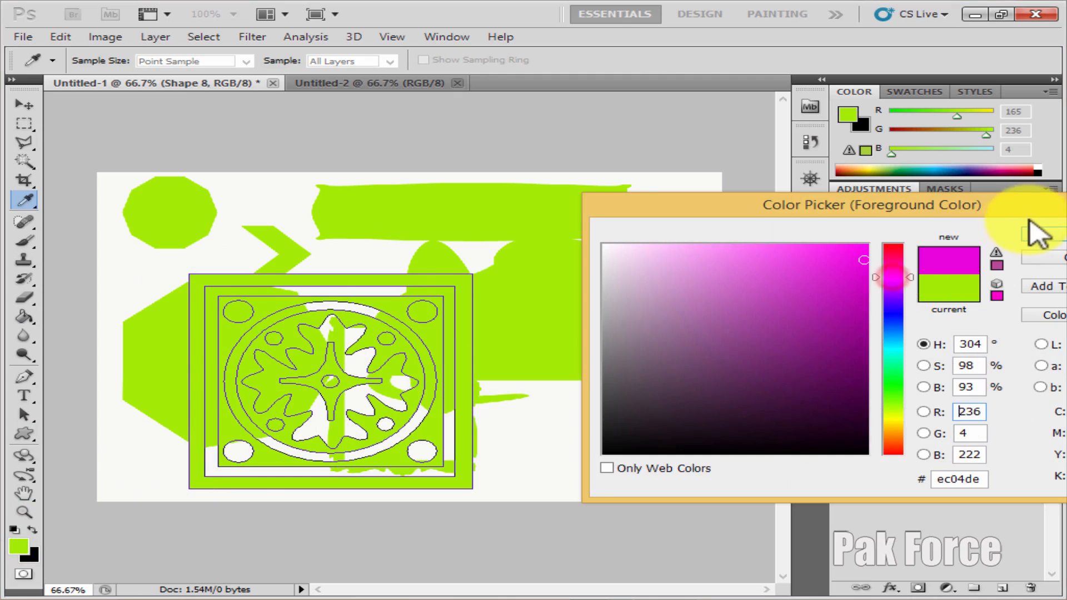
pyautogui.click(1045, 236)
# Draw a large American flag custom shape across the right half of the canvas, below the banner.
pyautogui.rightClick(495, 303)
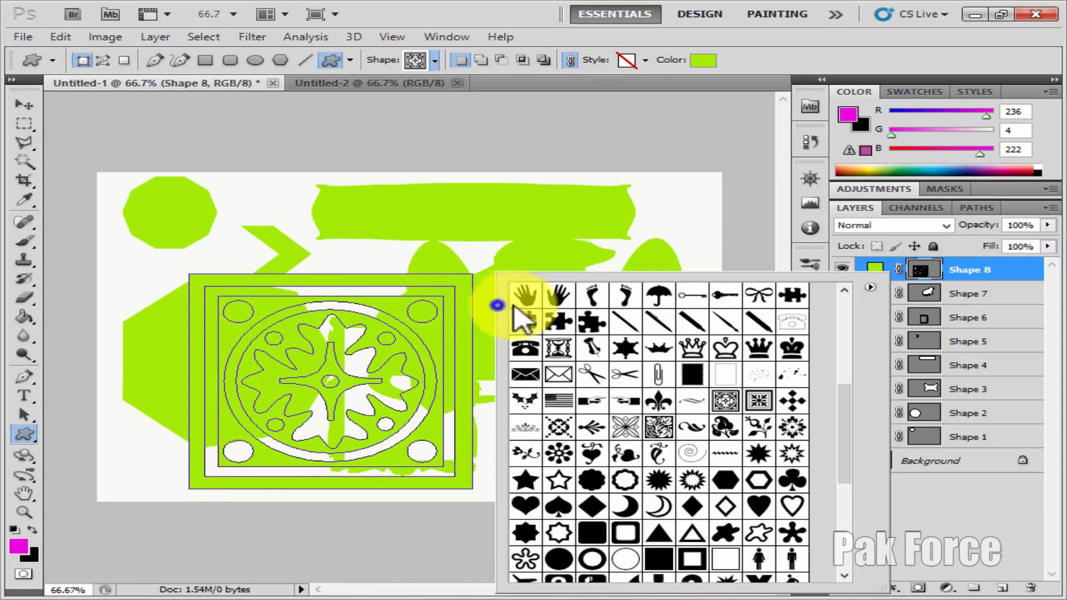
pyautogui.click(567, 400)
pyautogui.moveTo(427, 248); pyautogui.dragTo(713, 385)
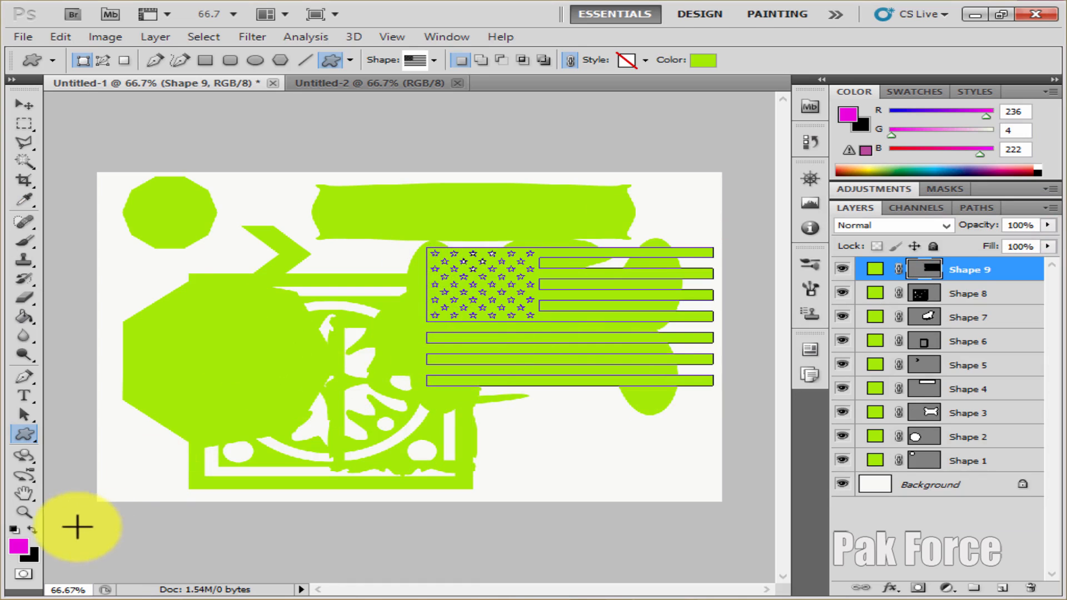
# Draw a small outlined envelope custom shape just below the ten-sided polygon.
pyautogui.rightClick(270, 274)
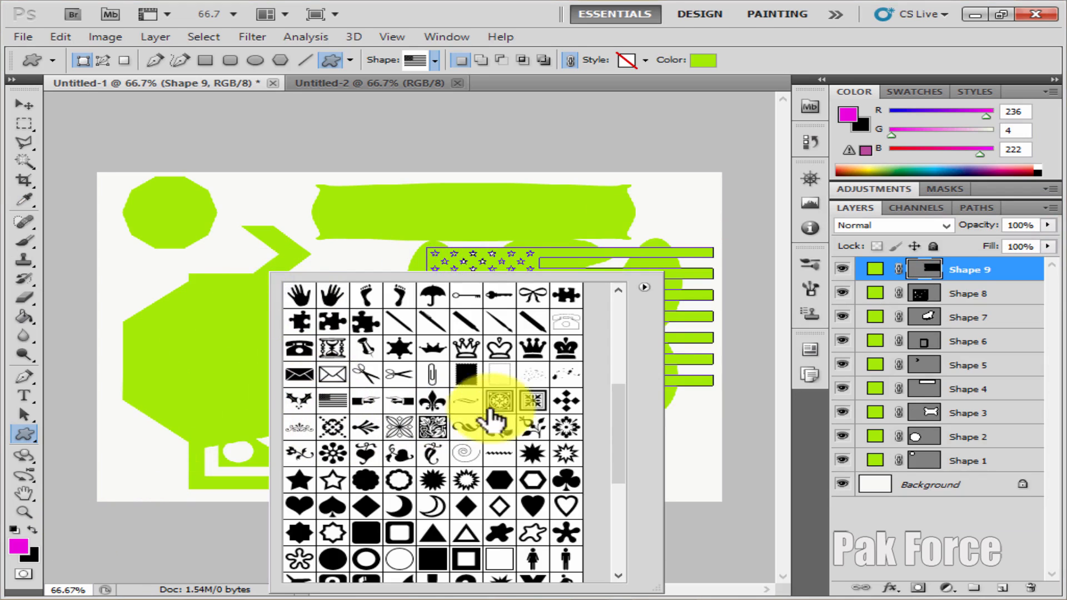
pyautogui.scroll(-9, 433, 439)
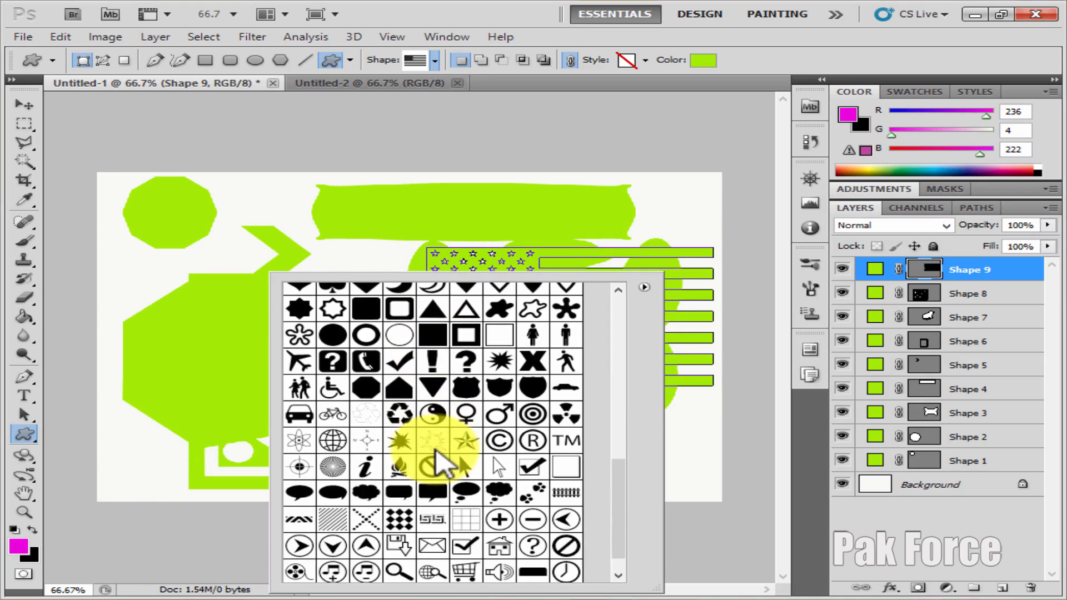
pyautogui.scroll(-1, 436, 461)
pyautogui.click(432, 516)
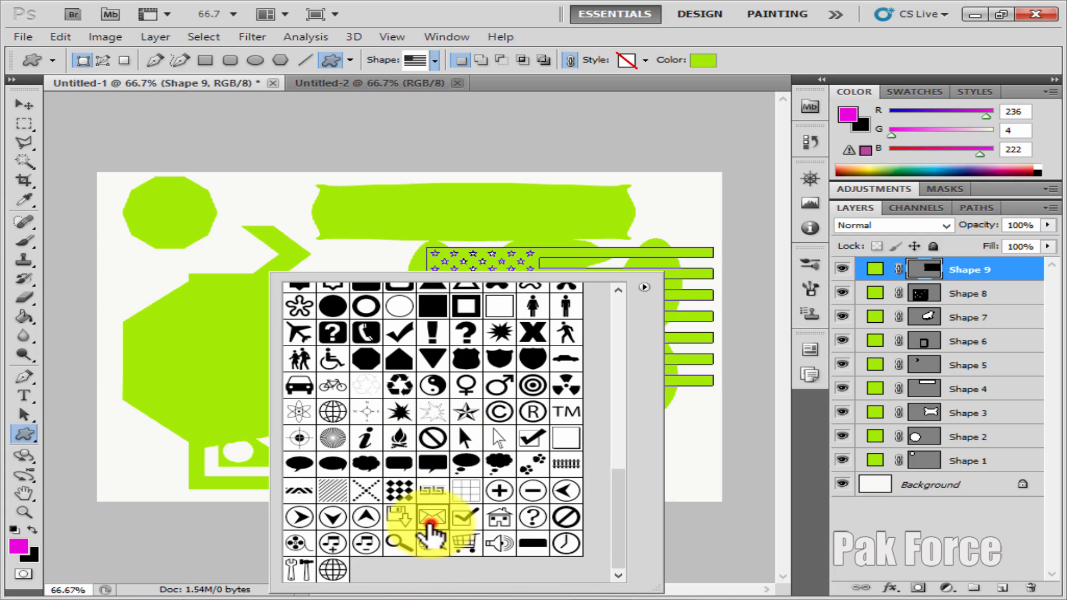
pyautogui.click(105, 255)
pyautogui.moveTo(105, 257); pyautogui.dragTo(175, 293)
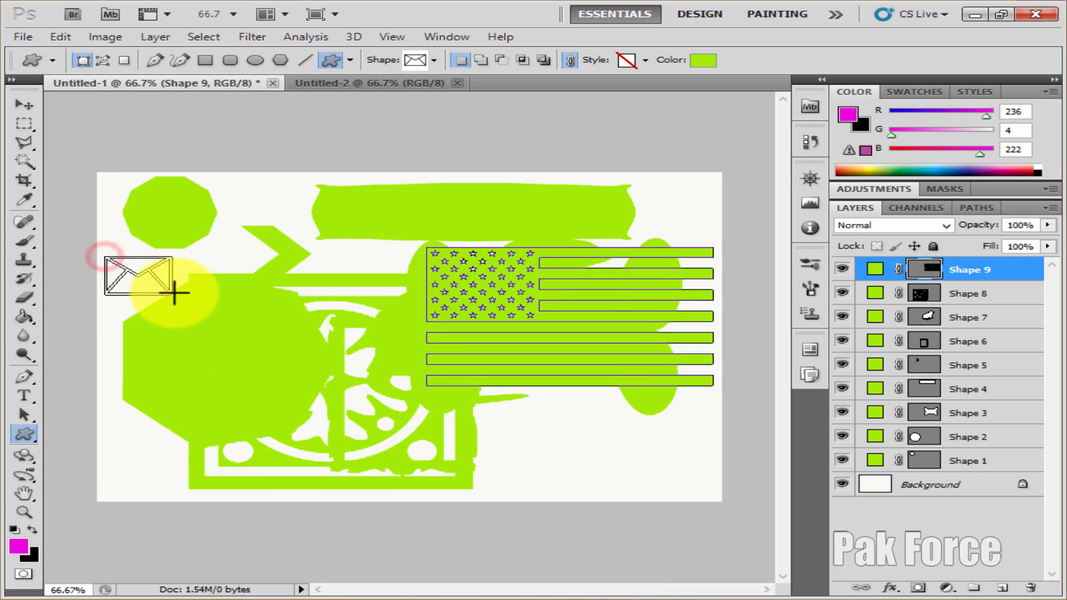
# Draw a footprint custom shape over the canvas's upper right edge, partly outside the canvas.
pyautogui.rightClick(289, 273)
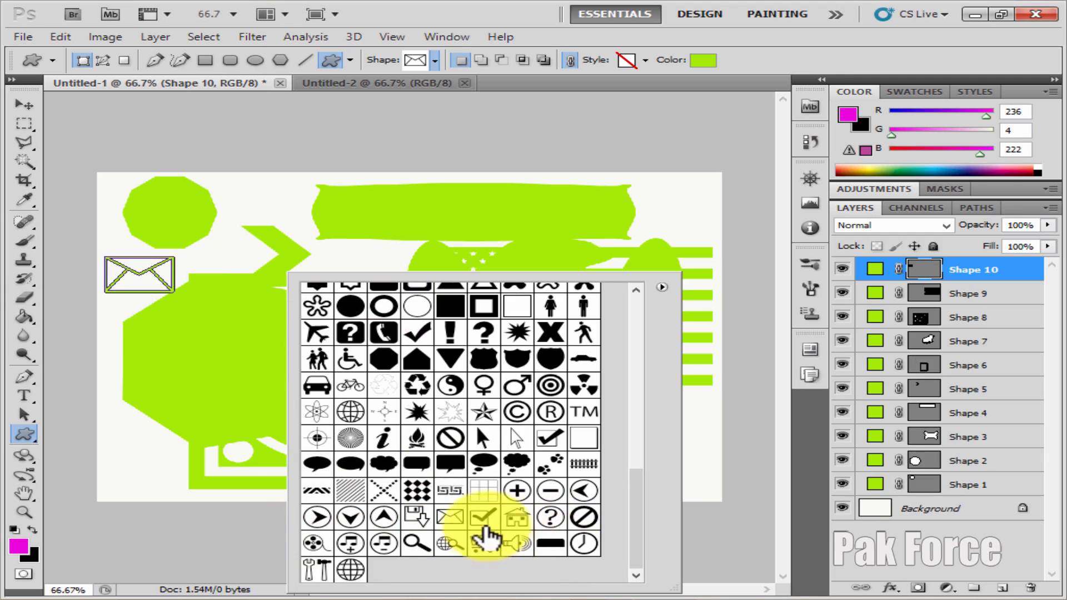
pyautogui.scroll(2, 417, 453)
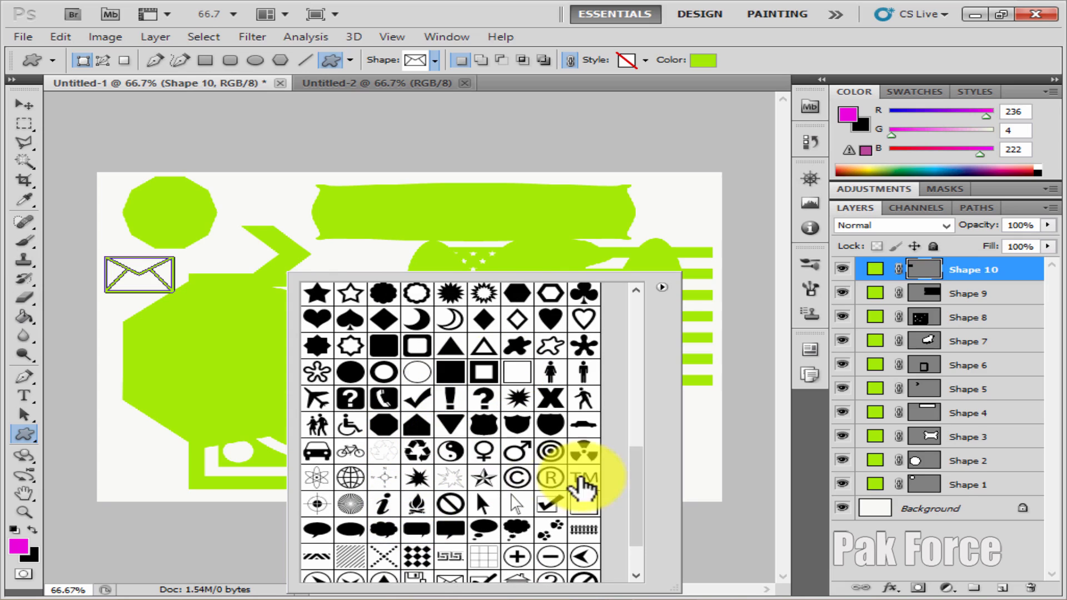
pyautogui.scroll(4, 465, 483)
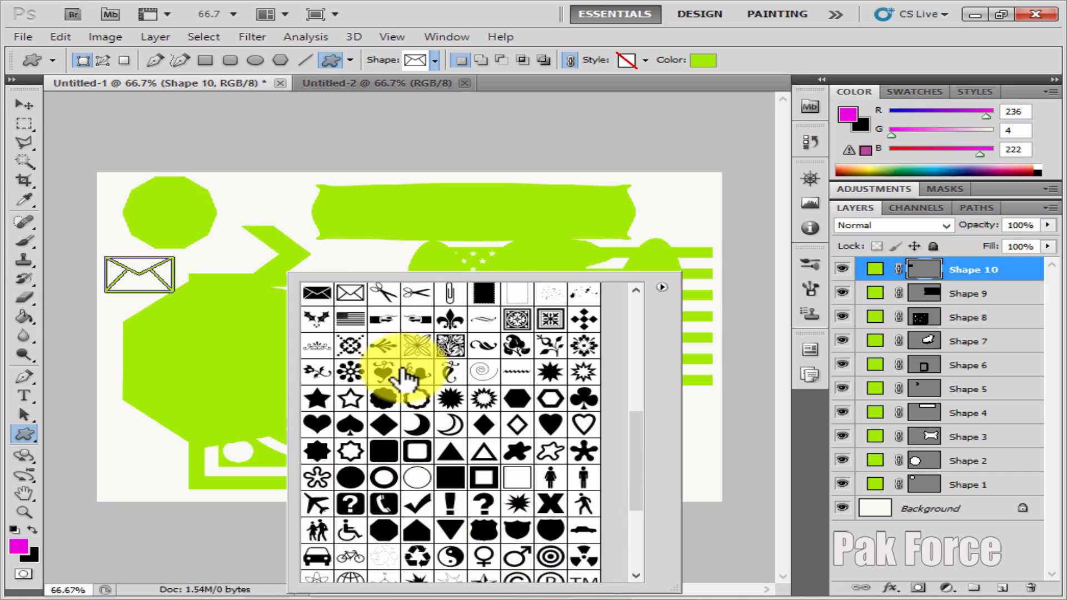
pyautogui.scroll(1, 370, 381)
pyautogui.scroll(-3, 367, 380)
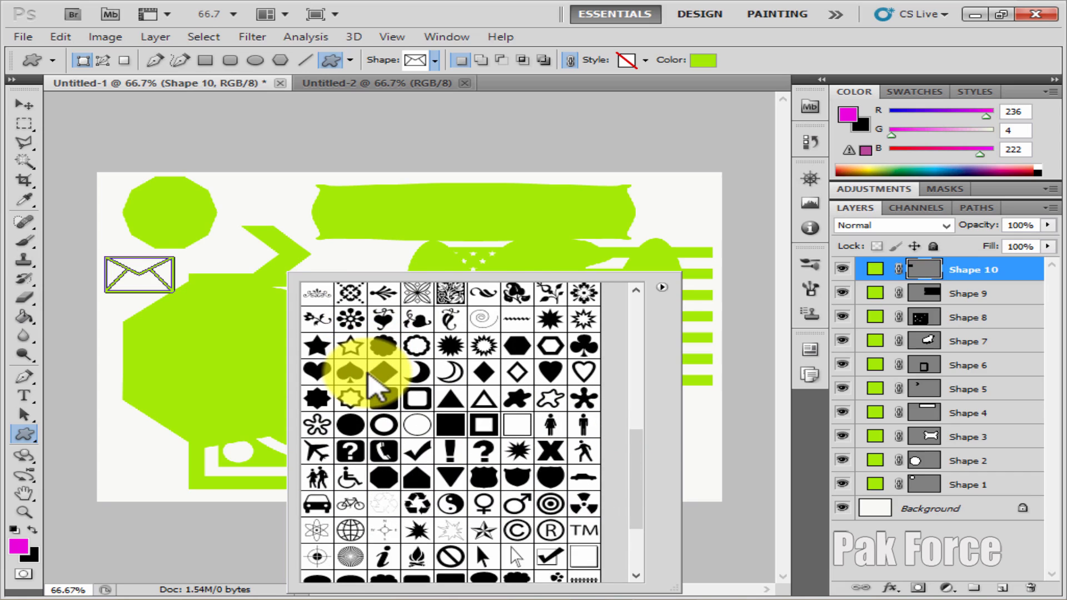
pyautogui.scroll(5, 369, 378)
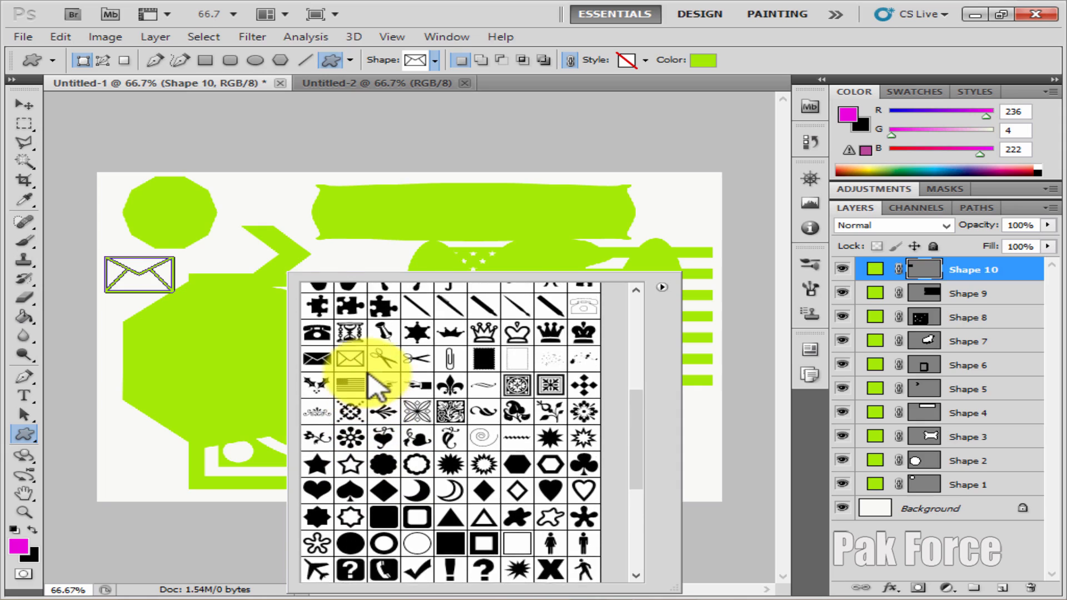
pyautogui.scroll(1, 465, 410)
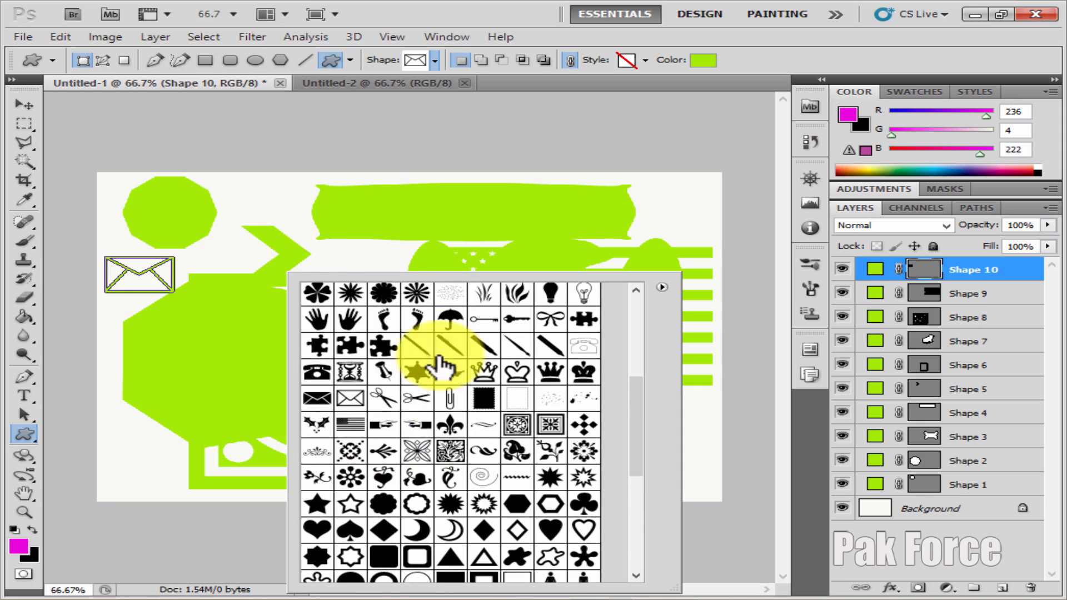
pyautogui.click(417, 319)
pyautogui.click(695, 187)
pyautogui.moveTo(697, 188); pyautogui.dragTo(757, 282)
pyautogui.rightClick(552, 268)
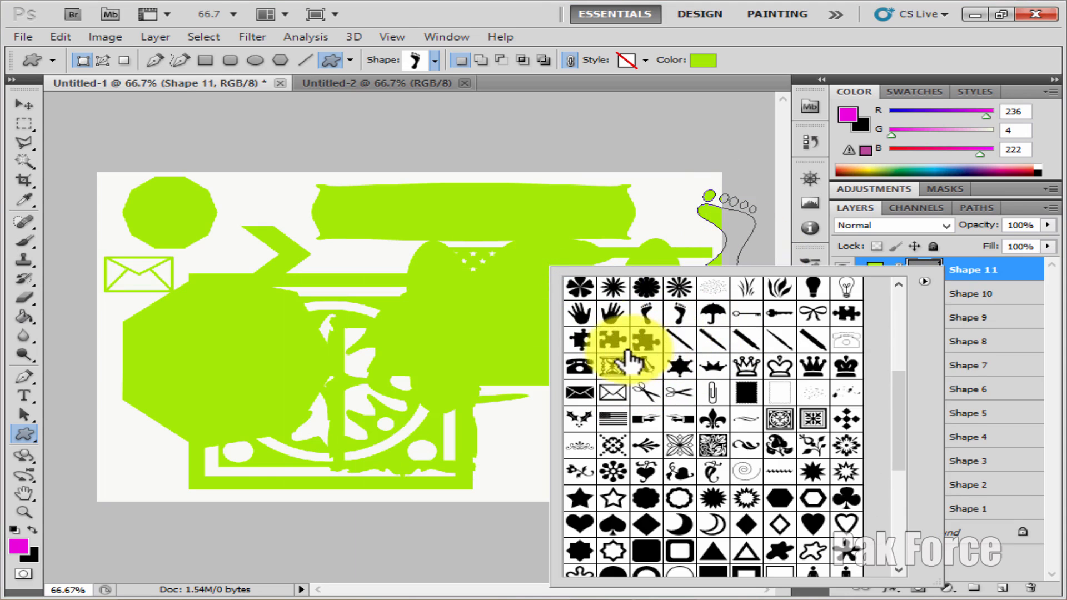
pyautogui.scroll(5, 655, 428)
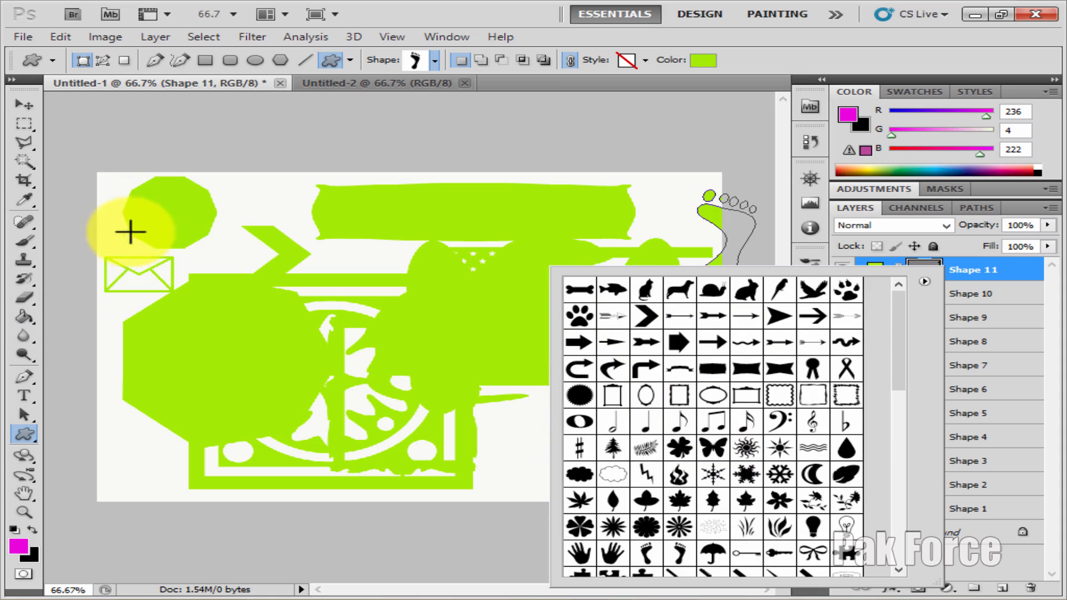
pyautogui.click(137, 282)
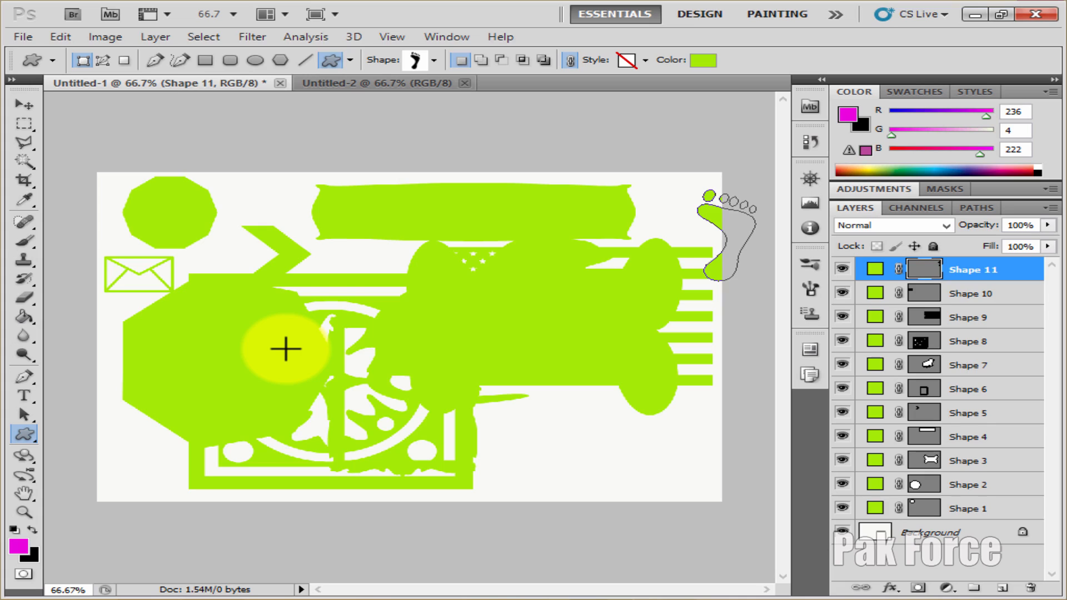
pyautogui.click(24, 434)
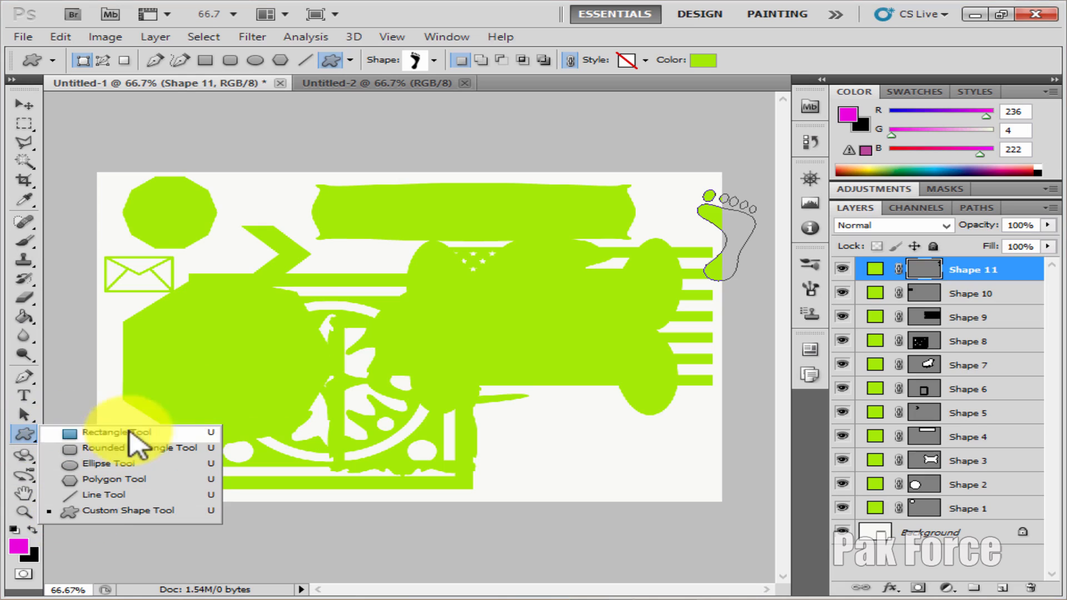
# Switch to the Move tool and close both open documents, discarding the changes to Untitled-1.
pyautogui.click(25, 104)
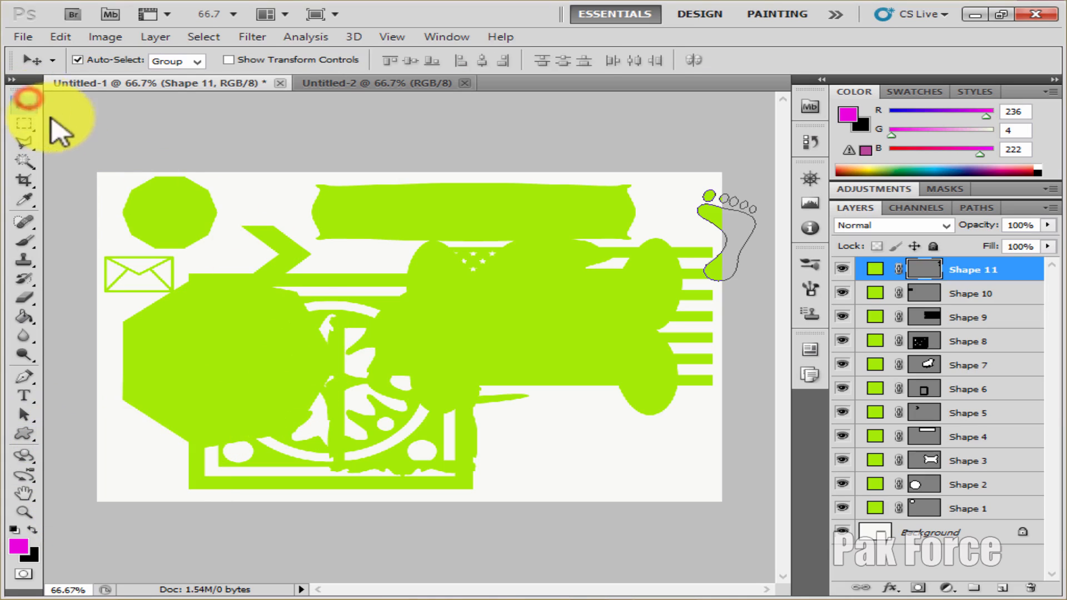
pyautogui.click(279, 83)
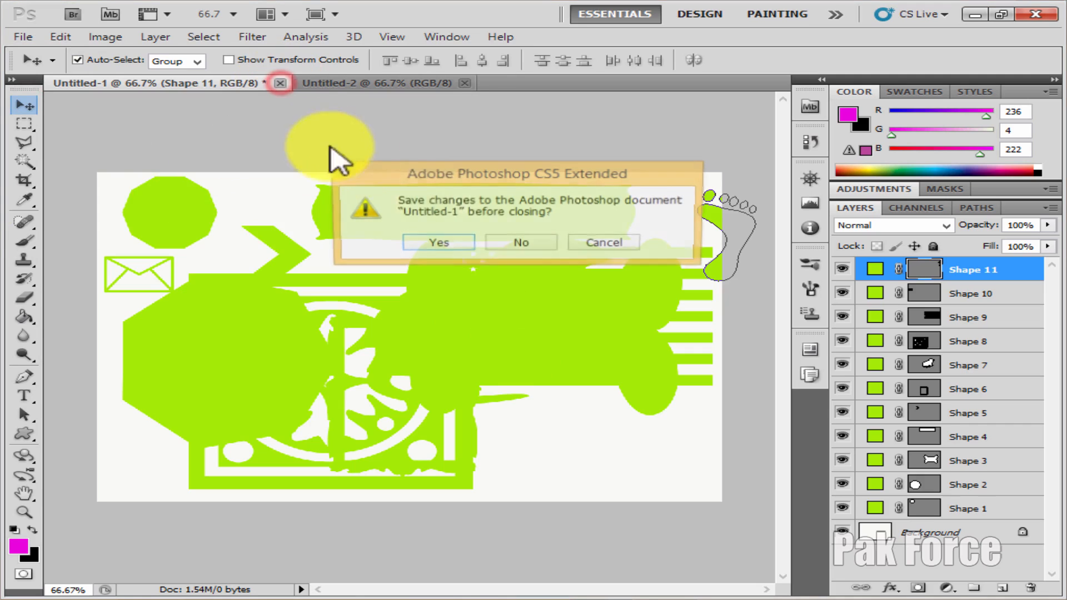
pyautogui.click(533, 244)
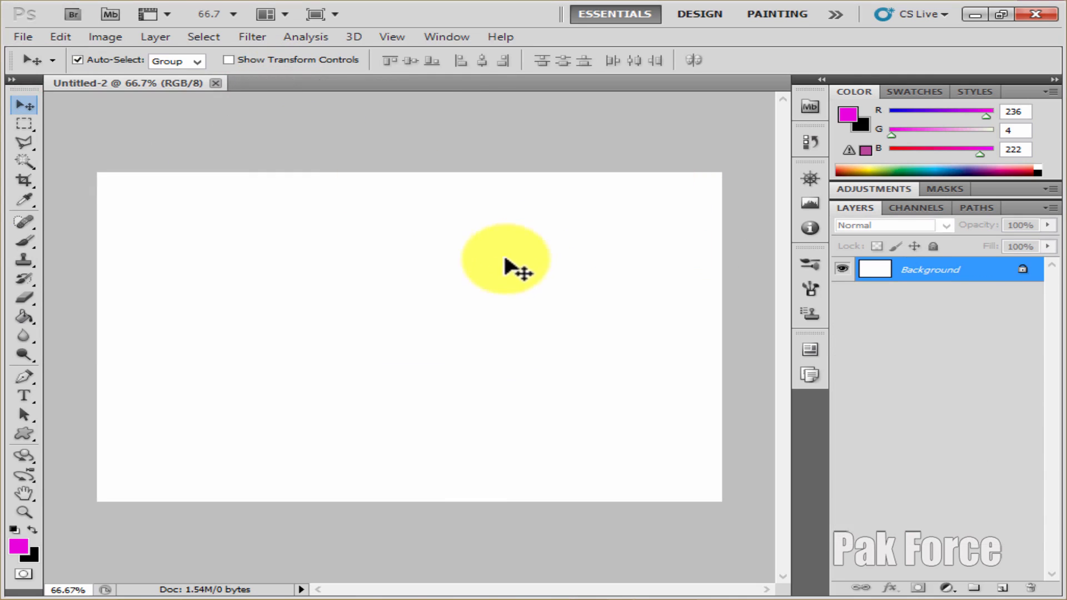
pyautogui.click(215, 83)
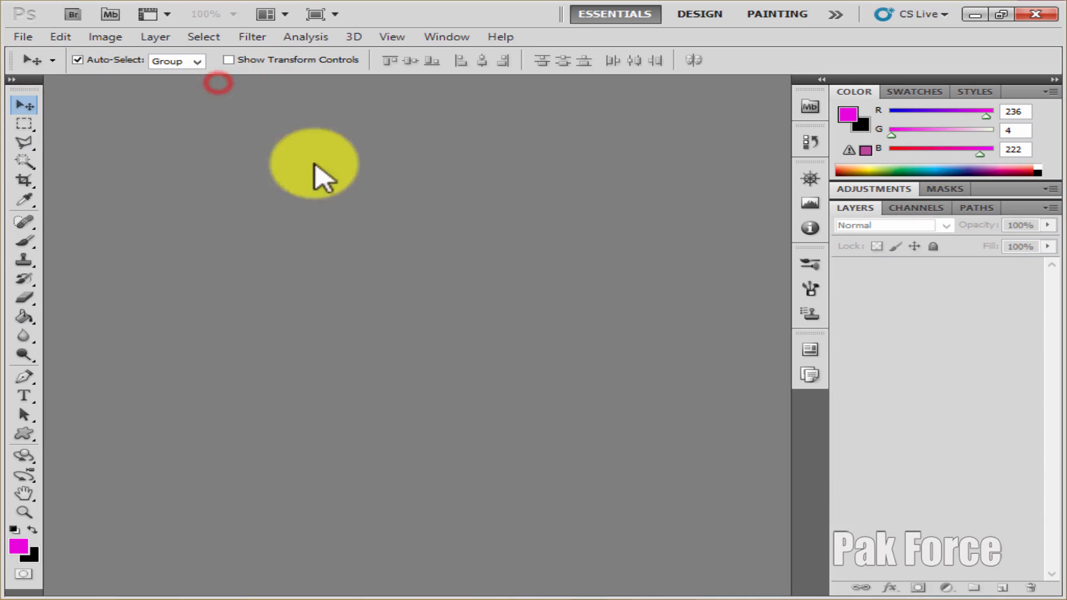